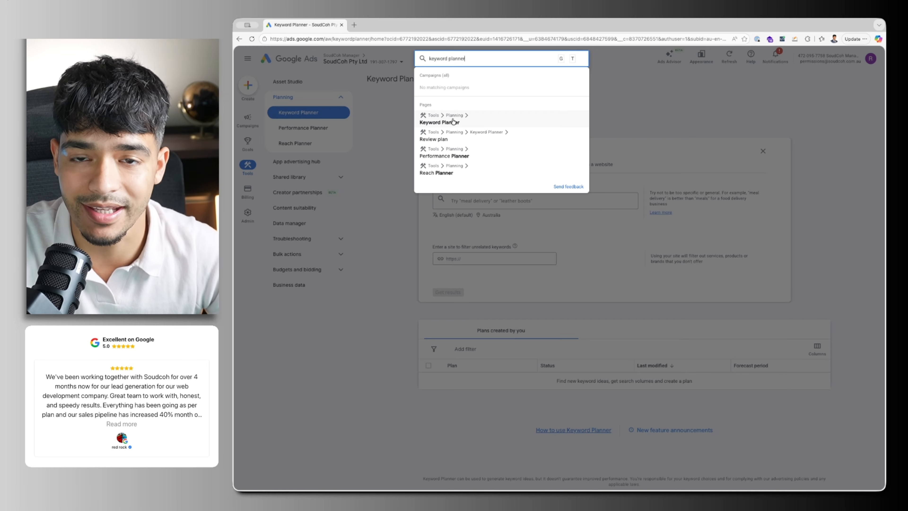
# Step: Open the Keyword Planner and enter "cleaning company" as a product or service for discovering new keywords
pyautogui.click(452, 121)
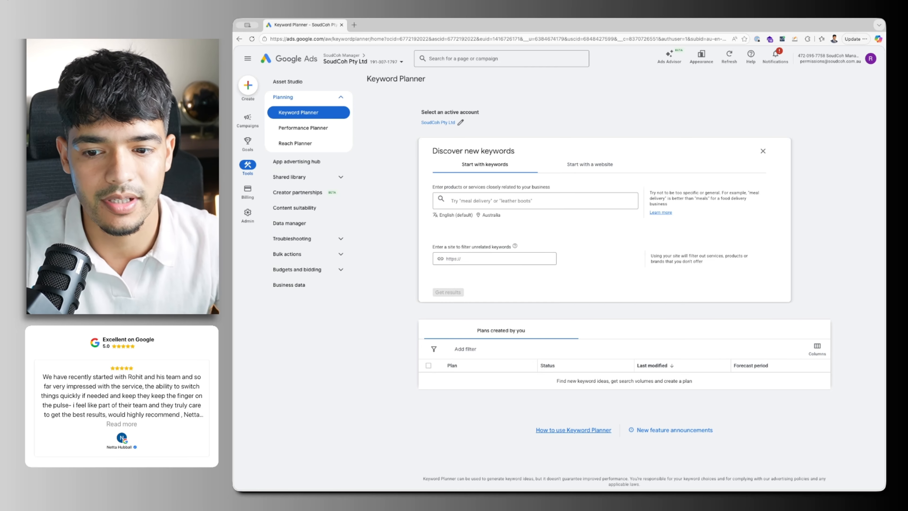
pyautogui.click(495, 205)
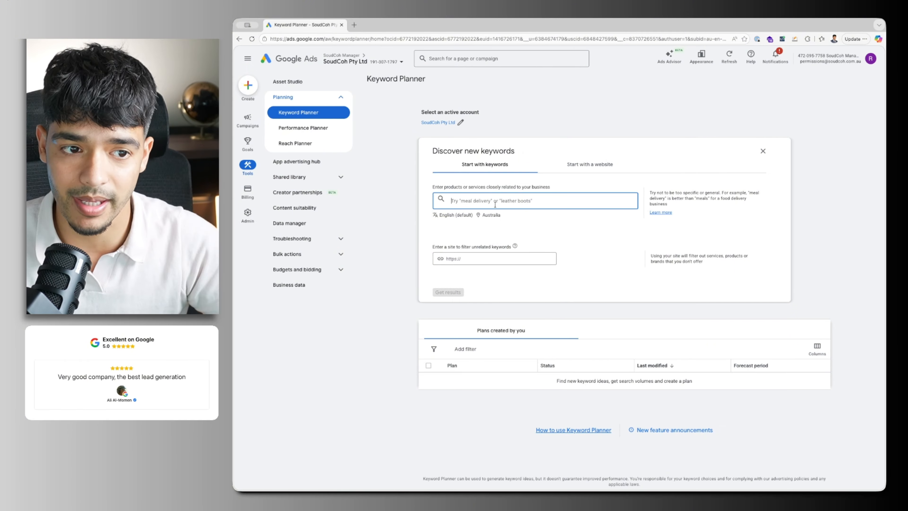
pyautogui.write('cleaning company')
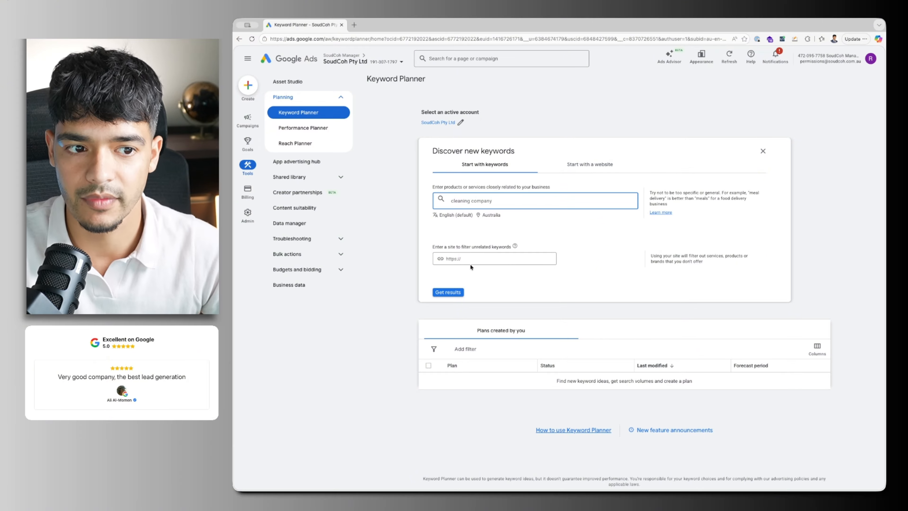
# Step: Change the keyword search location from the whole of Australia to Melbourne, Victoria, Australia only, and save it
pyautogui.click(495, 216)
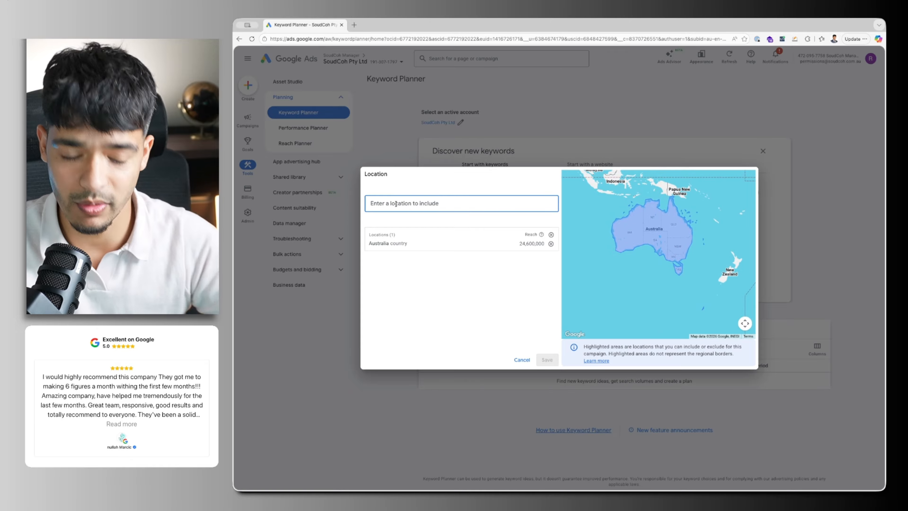
pyautogui.write('melboun')
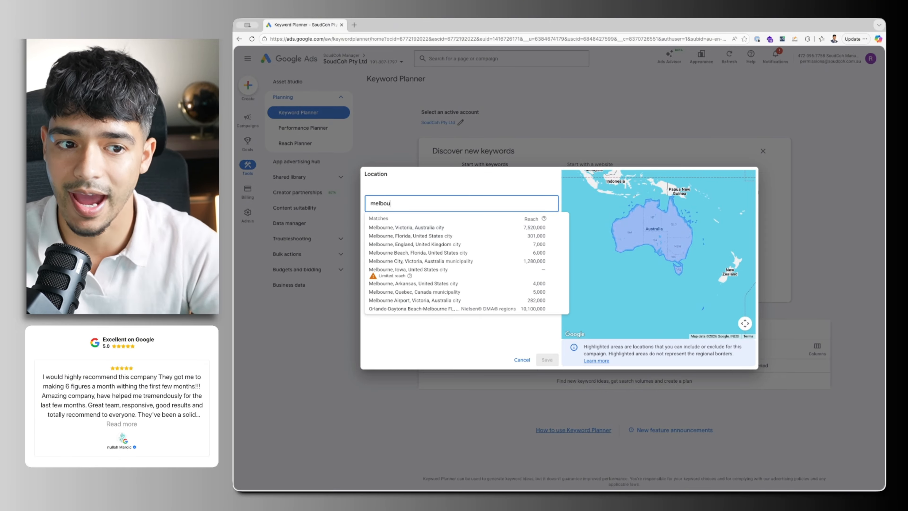
pyautogui.click(557, 232)
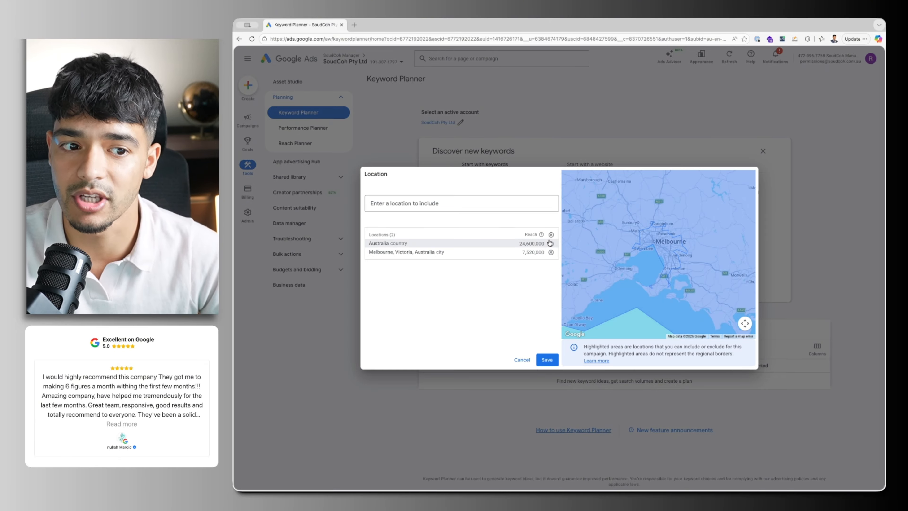
pyautogui.click(550, 243)
pyautogui.click(547, 359)
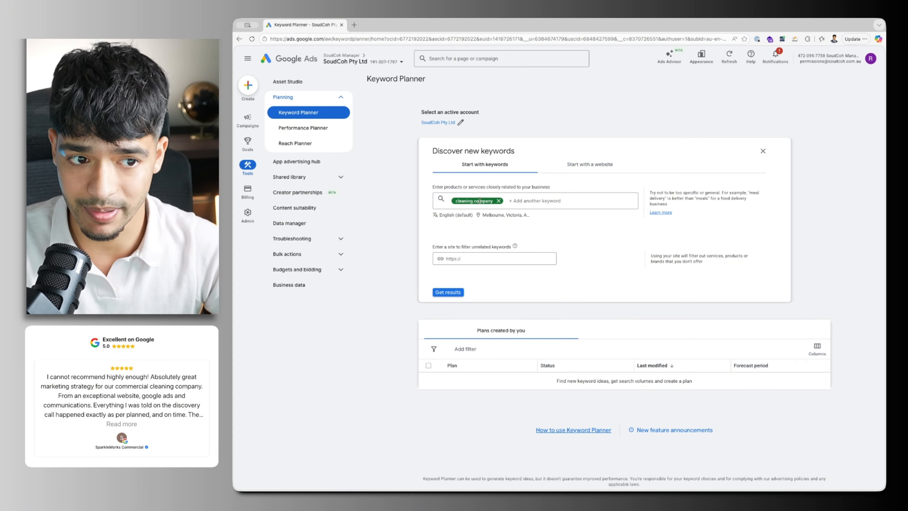
# Step: Add "end of lease cleaning" and "commercial cleaning" as further seed keywords
pyautogui.click(495, 258)
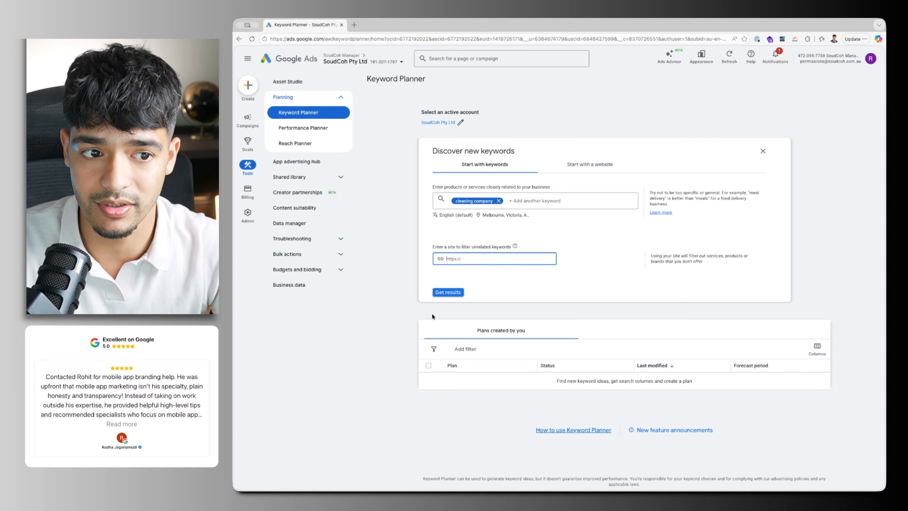
pyautogui.click(520, 200)
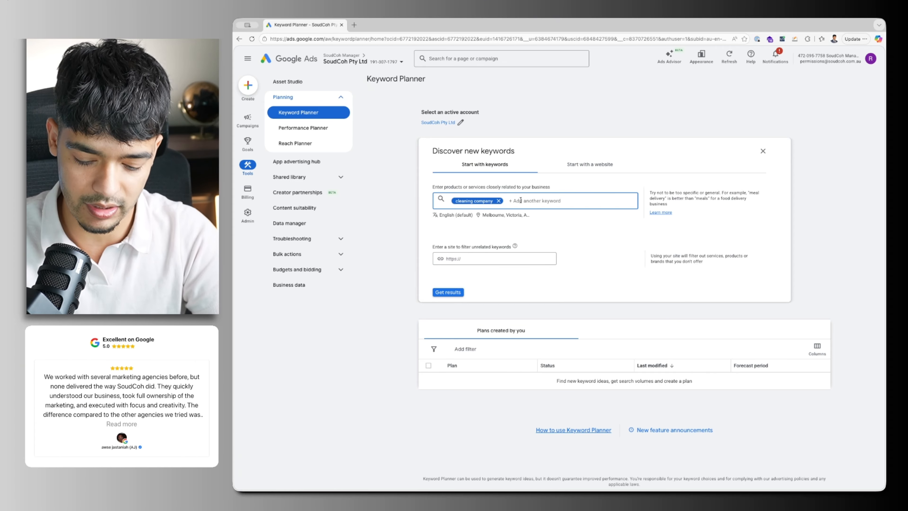
pyautogui.write('end of lease cle')
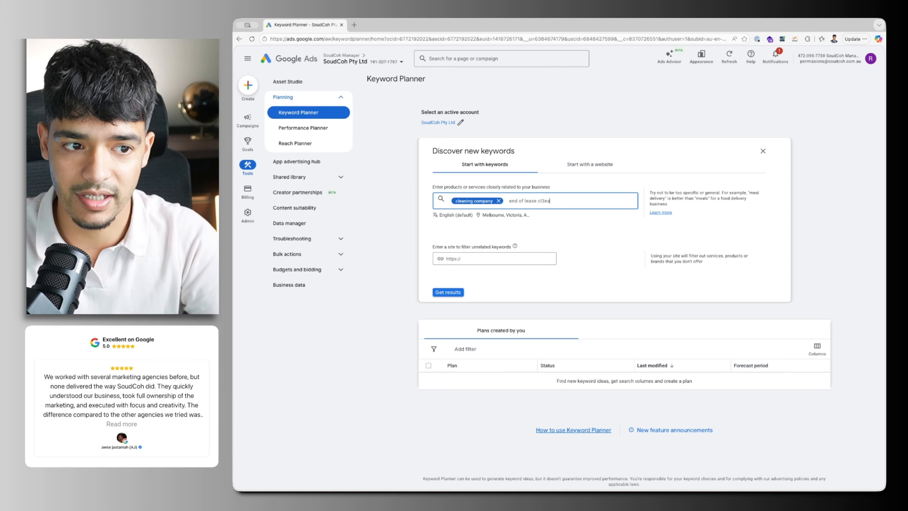
pyautogui.write('aning')
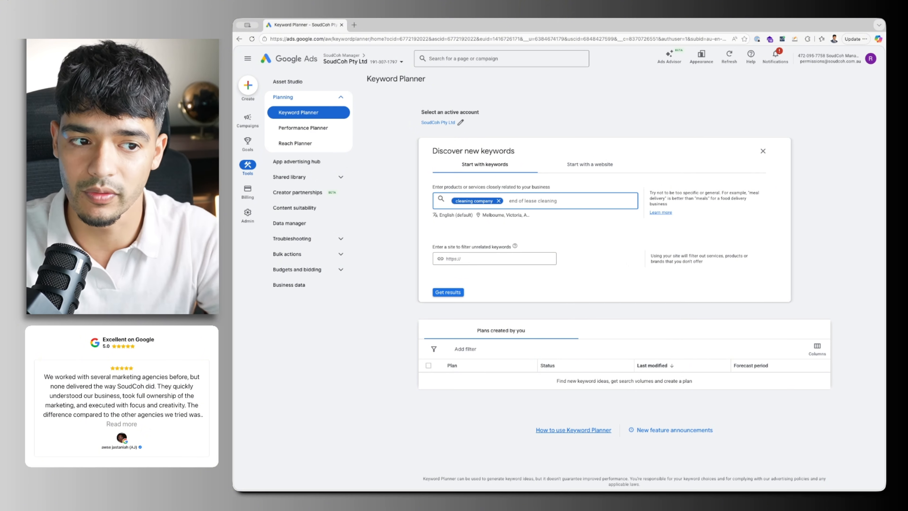
pyautogui.press('Return')
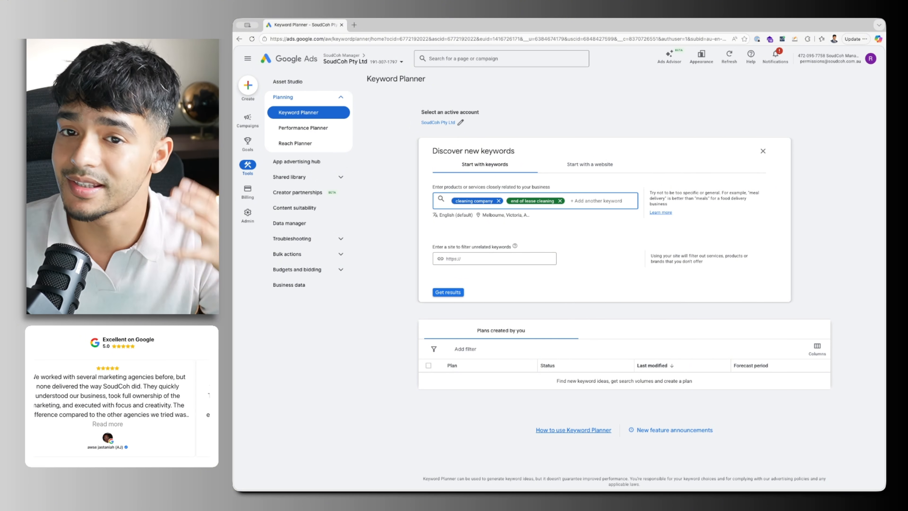
pyautogui.write('commercial cleaning')
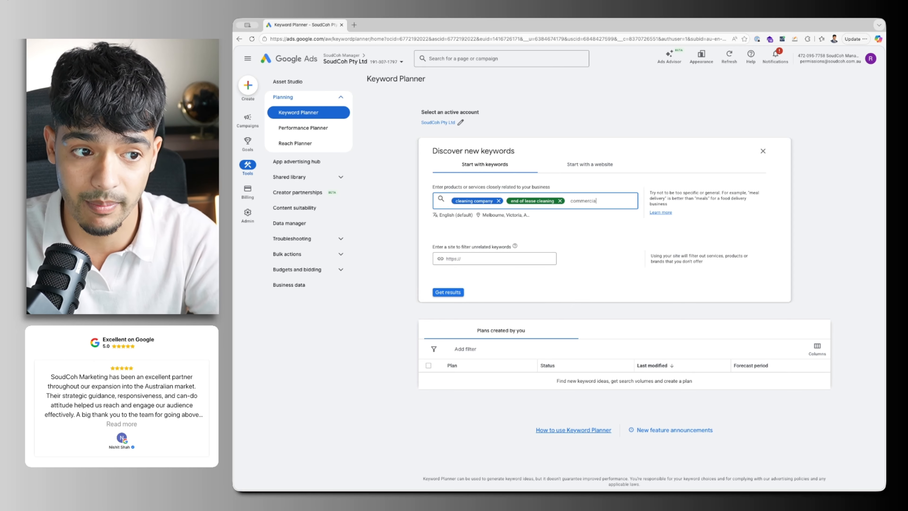
pyautogui.press('Return')
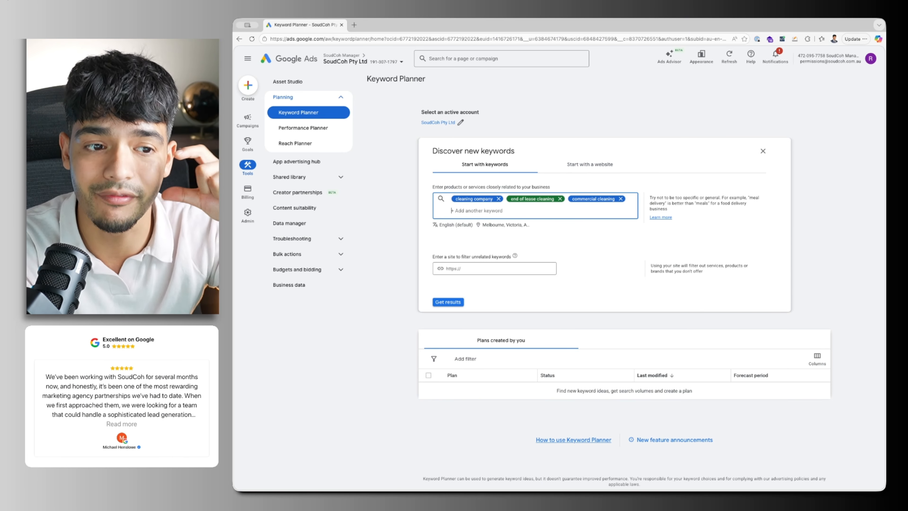
pyautogui.click(614, 252)
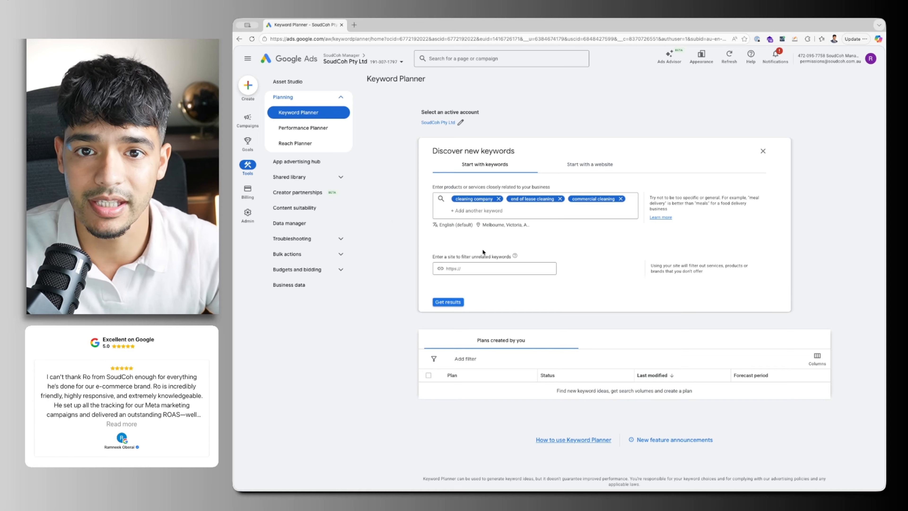
# Step: Get the keyword ideas for the seed keywords and show 500 rows per page
pyautogui.click(452, 304)
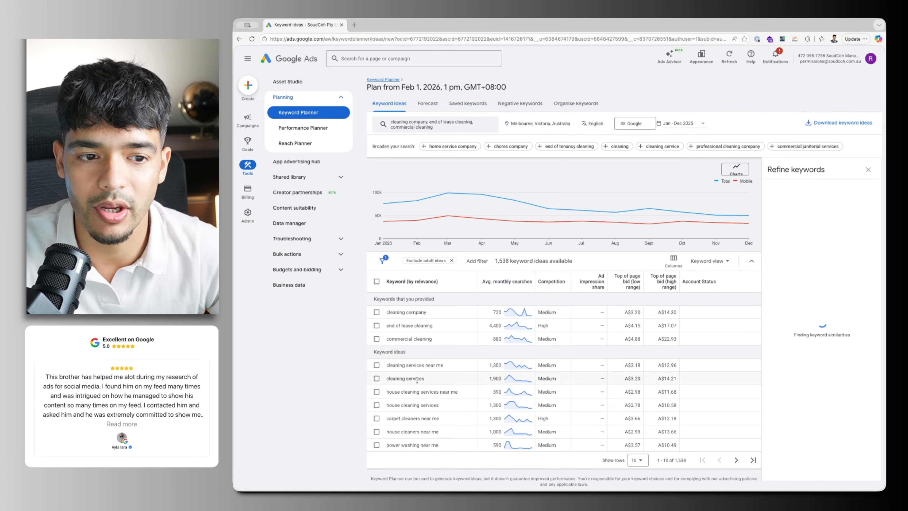
pyautogui.click(638, 460)
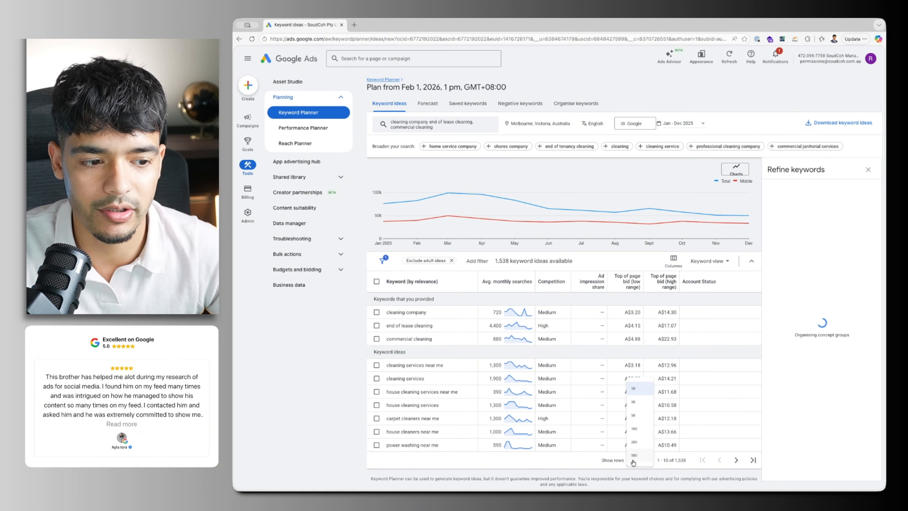
pyautogui.click(645, 456)
pyautogui.scroll(-3, 447, 326)
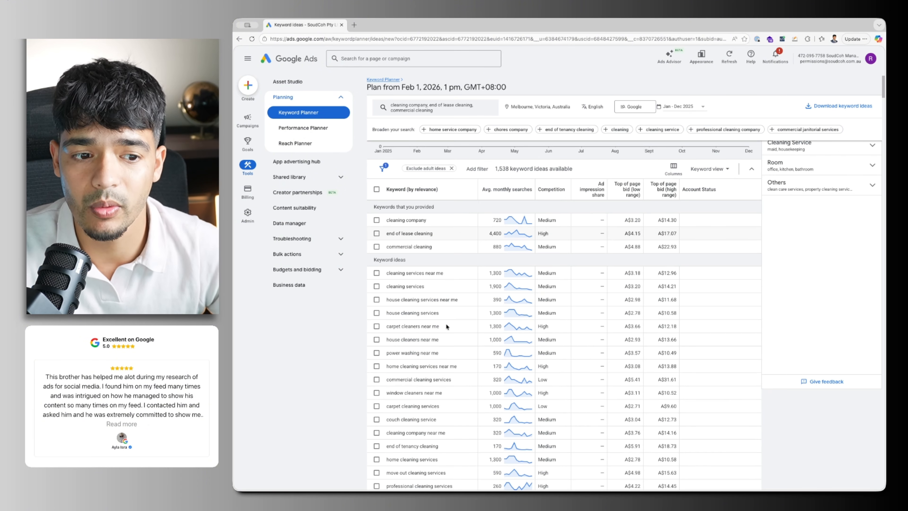
pyautogui.scroll(1, 447, 326)
pyautogui.scroll(1, 446, 327)
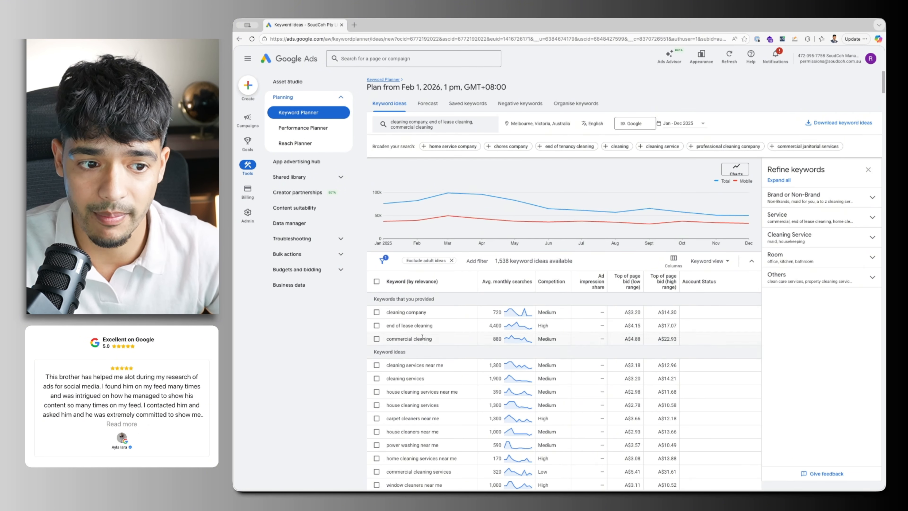
# Step: Circle the average monthly searches, competition and both top-of-page bid column headings with the annotation pen, mark some competition ratings, and close the annotation
pyautogui.scroll(-2, 422, 338)
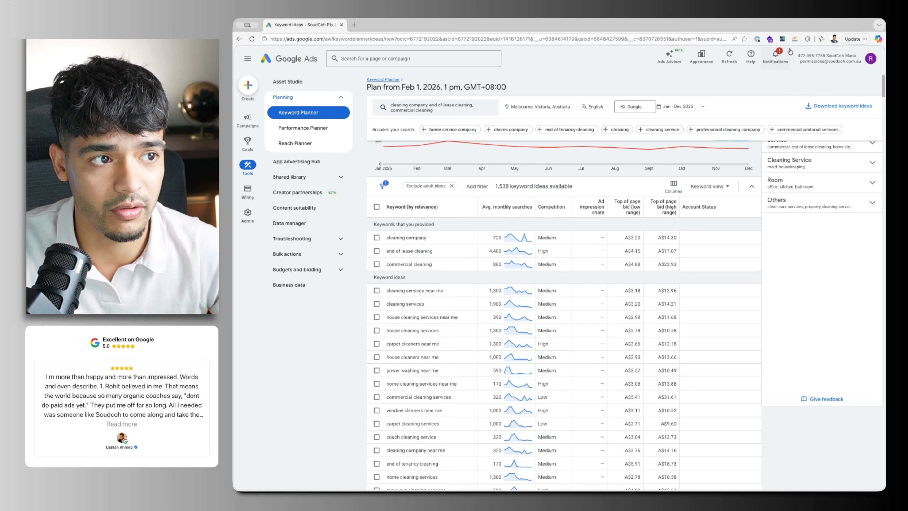
pyautogui.click(795, 38)
pyautogui.moveTo(497, 194)
pyautogui.mouseDown()
pyautogui.moveTo(558, 207)
pyautogui.moveTo(521, 222)
pyautogui.moveTo(545, 182)
pyautogui.mouseUp()
pyautogui.moveTo(554, 256); pyautogui.dragTo(548, 257)
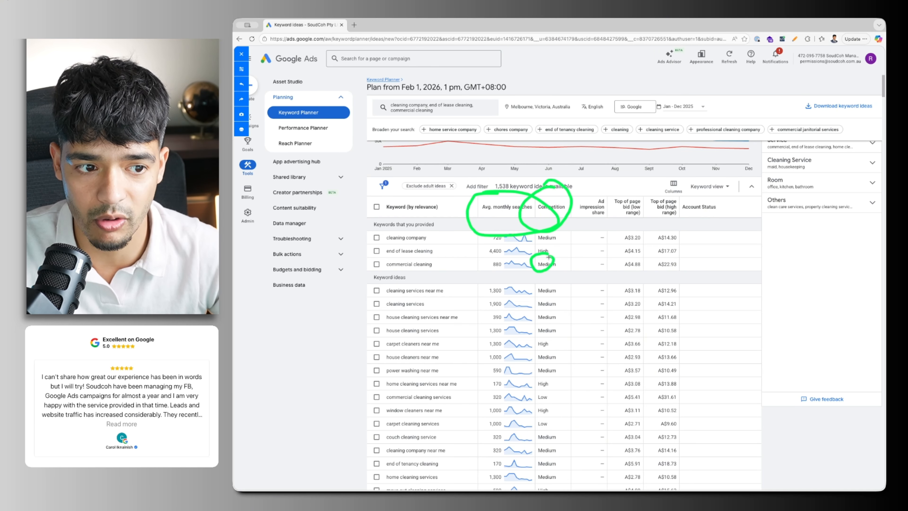
pyautogui.moveTo(547, 290)
pyautogui.mouseDown()
pyautogui.moveTo(550, 299)
pyautogui.moveTo(529, 293)
pyautogui.mouseUp()
pyautogui.moveTo(633, 193)
pyautogui.mouseDown()
pyautogui.moveTo(624, 234)
pyautogui.moveTo(616, 190)
pyautogui.mouseUp()
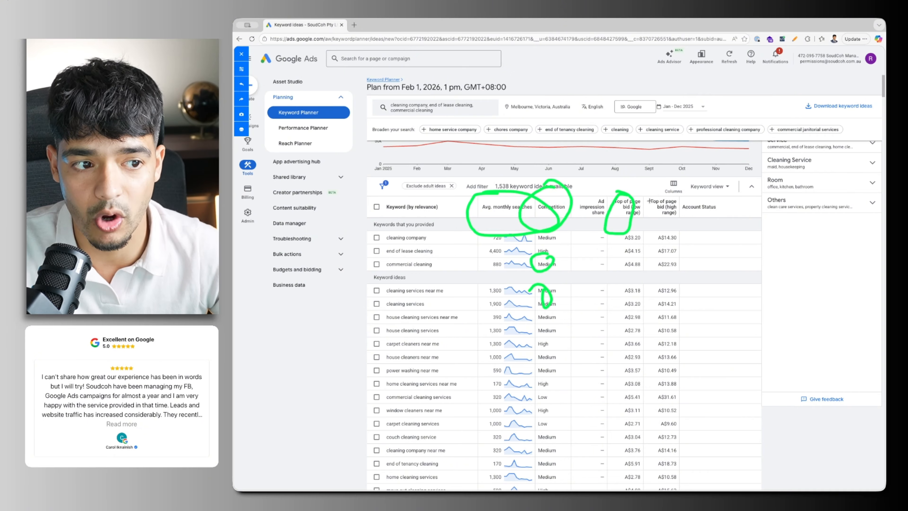
pyautogui.moveTo(677, 196)
pyautogui.mouseDown()
pyautogui.moveTo(655, 231)
pyautogui.moveTo(680, 222)
pyautogui.mouseUp()
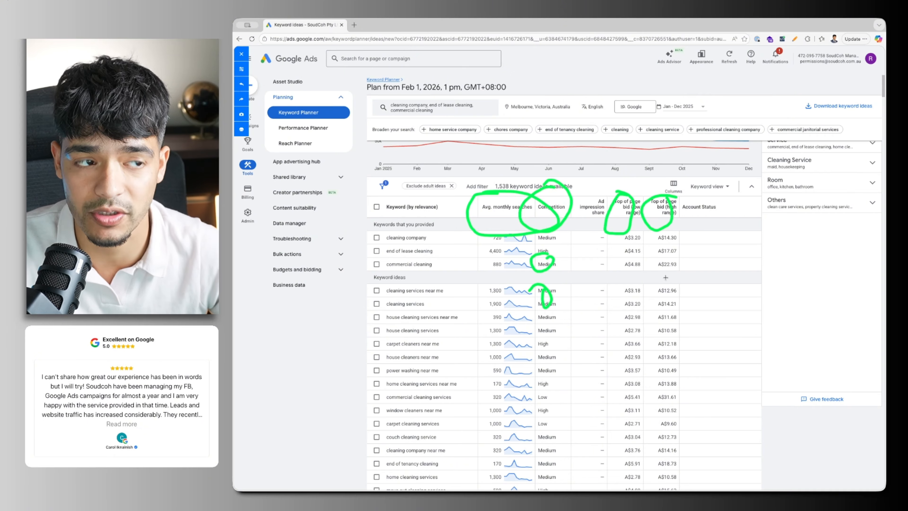
pyautogui.click(245, 53)
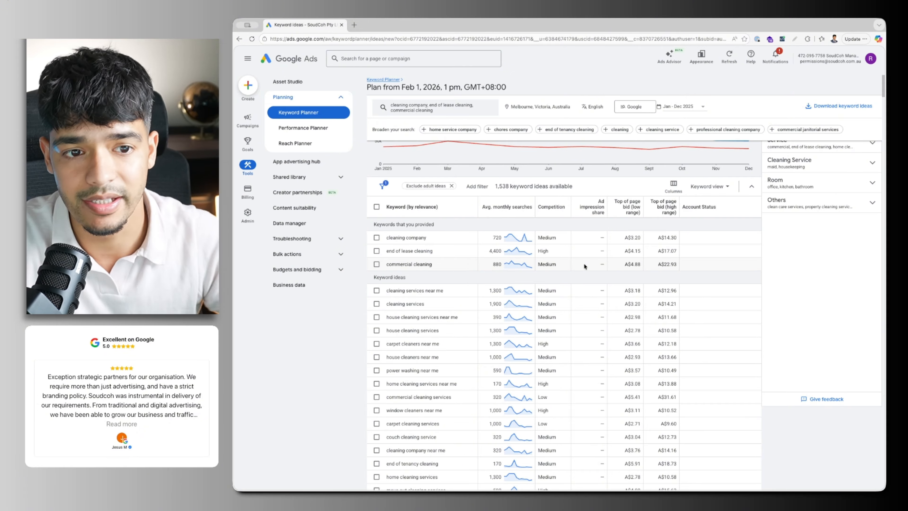
# Step: Annotate the "end of lease cleaning" row, undo the circle around its name, circle its low and high top-of-page bids, and close the annotation
pyautogui.click(794, 39)
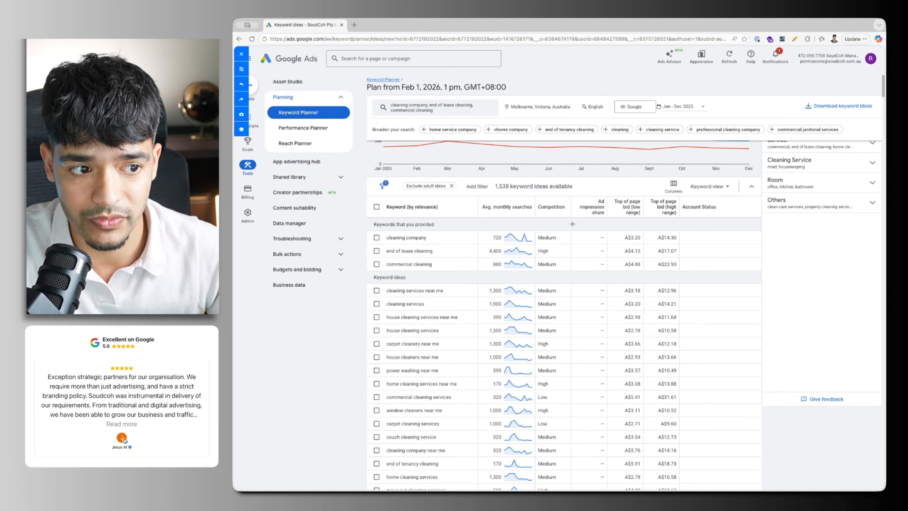
pyautogui.moveTo(388, 244)
pyautogui.mouseDown()
pyautogui.moveTo(406, 257)
pyautogui.moveTo(390, 246)
pyautogui.mouseUp()
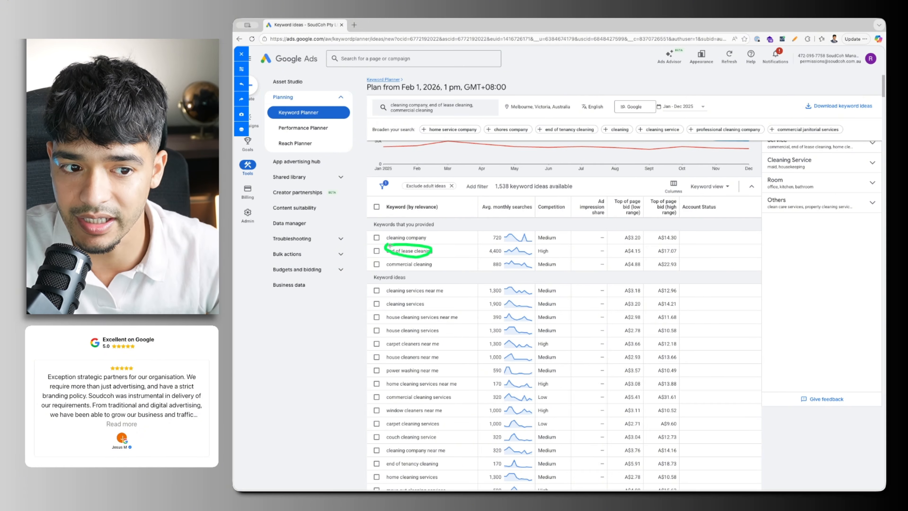
pyautogui.click(241, 84)
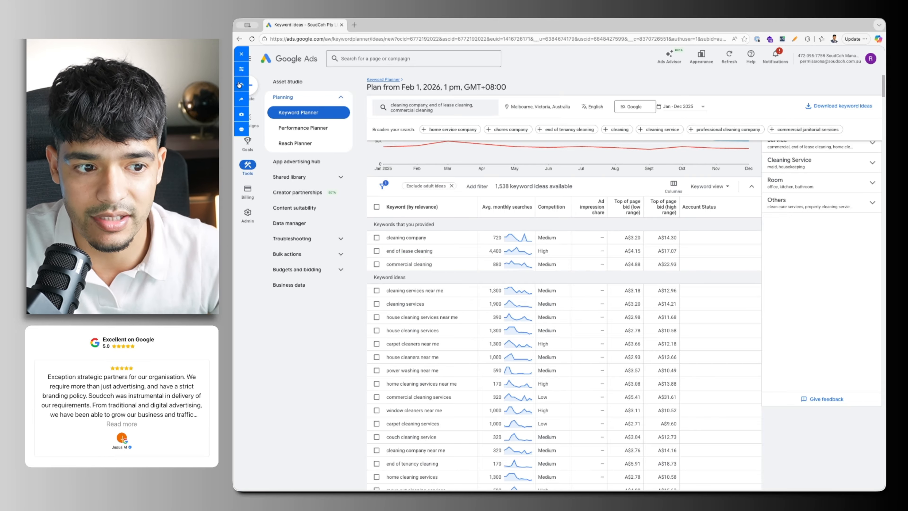
pyautogui.moveTo(627, 245)
pyautogui.mouseDown()
pyautogui.moveTo(606, 247)
pyautogui.moveTo(641, 259)
pyautogui.moveTo(614, 243)
pyautogui.moveTo(667, 259)
pyautogui.moveTo(684, 245)
pyautogui.moveTo(658, 244)
pyautogui.mouseUp()
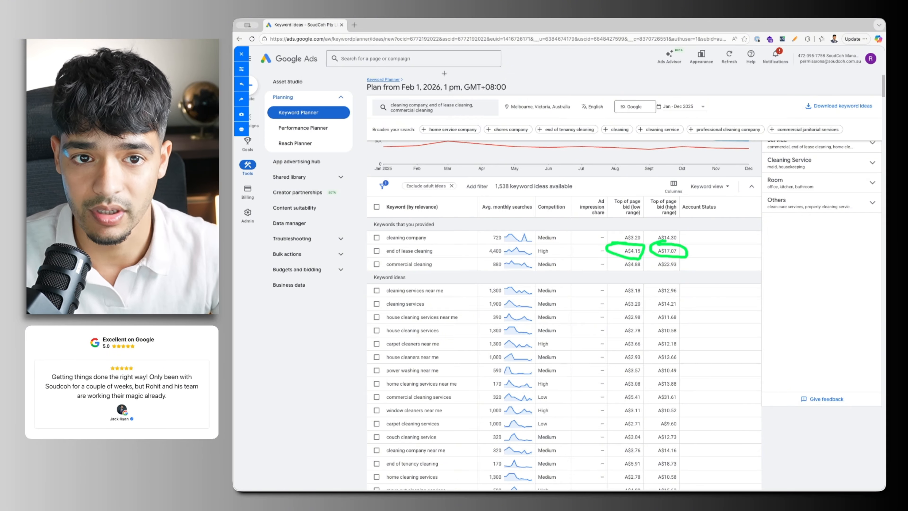
pyautogui.click(241, 54)
# Step: Circle the keywords "carpet cleaners near me", "end of tenancy cleaning", "move out cleaning services" and "end of lease cleaning" with the annotation pen
pyautogui.scroll(-1, 427, 298)
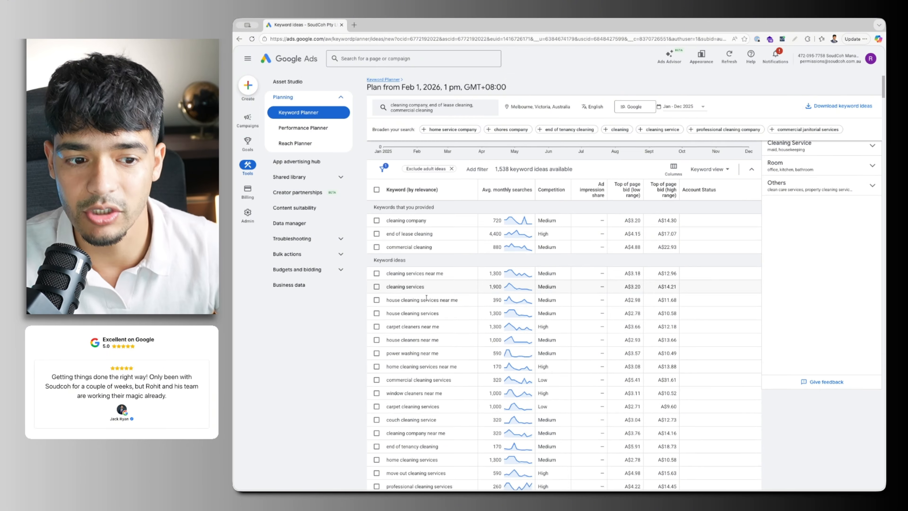
pyautogui.scroll(-1, 426, 298)
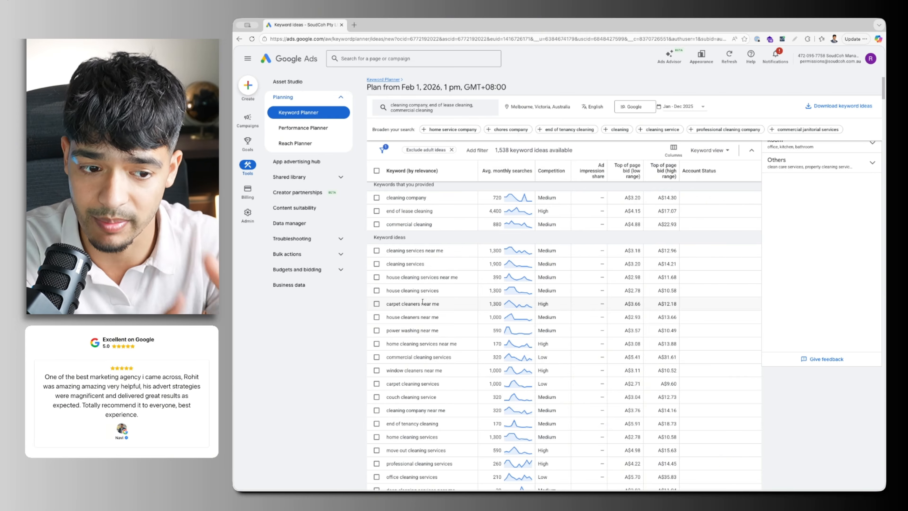
pyautogui.click(793, 39)
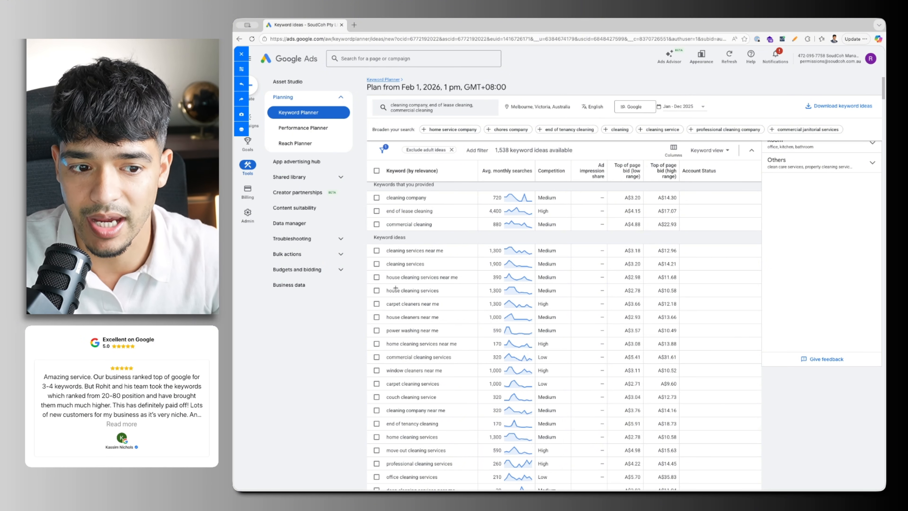
pyautogui.moveTo(388, 300)
pyautogui.mouseDown()
pyautogui.moveTo(438, 316)
pyautogui.moveTo(384, 296)
pyautogui.mouseUp()
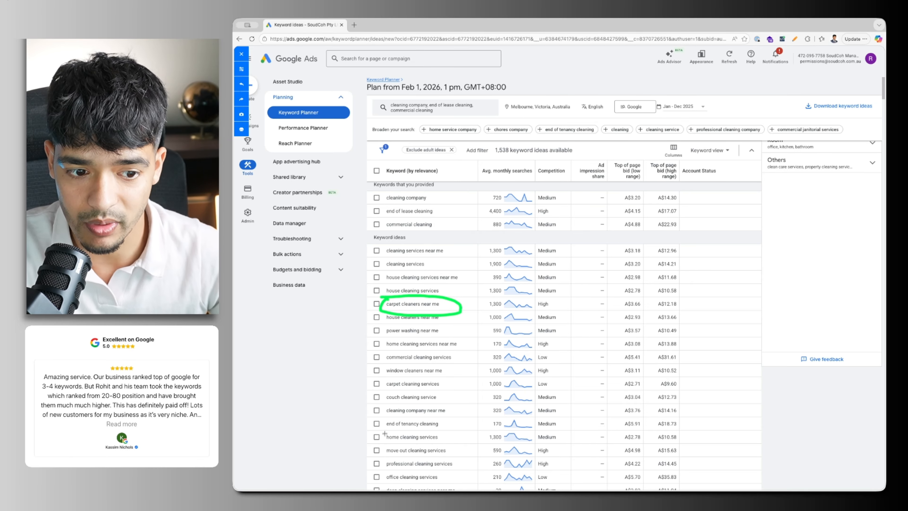
pyautogui.moveTo(385, 422)
pyautogui.mouseDown()
pyautogui.moveTo(456, 419)
pyautogui.moveTo(361, 415)
pyautogui.mouseUp()
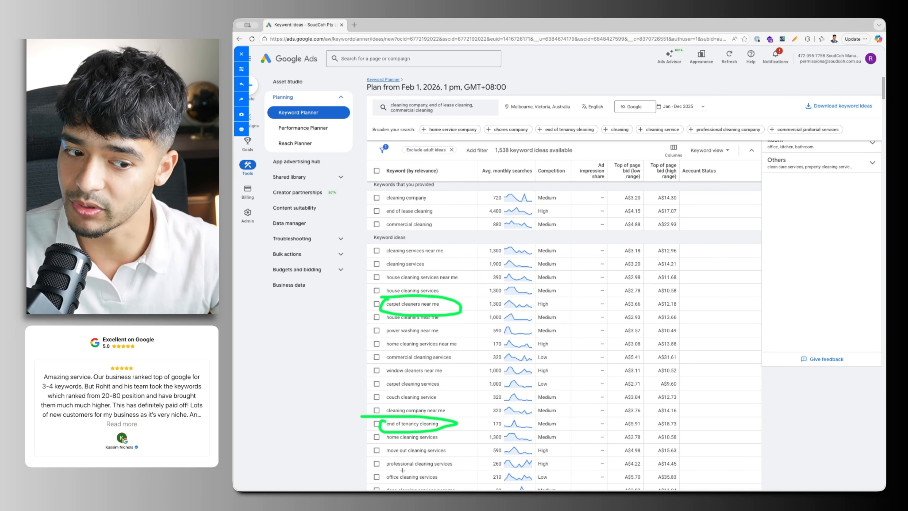
pyautogui.moveTo(383, 450)
pyautogui.mouseDown()
pyautogui.moveTo(373, 456)
pyautogui.moveTo(458, 449)
pyautogui.moveTo(380, 443)
pyautogui.mouseUp()
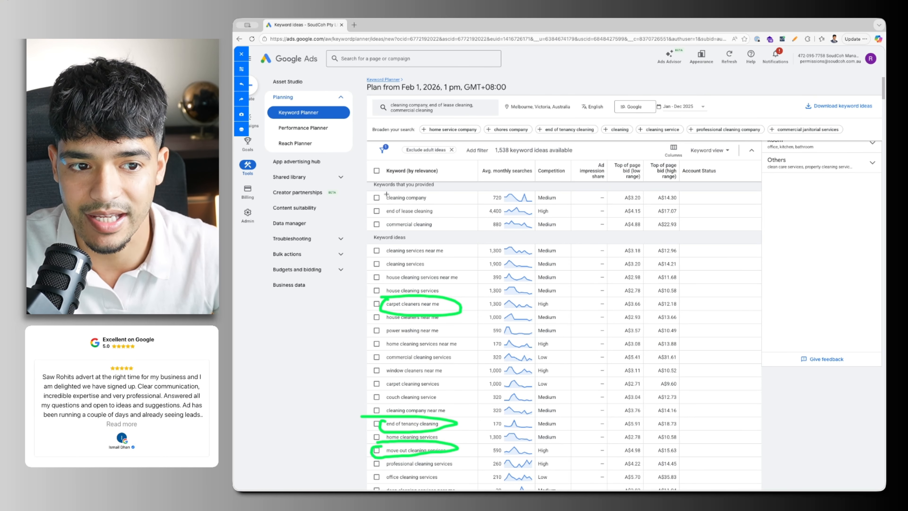
pyautogui.moveTo(385, 202)
pyautogui.mouseDown()
pyautogui.moveTo(378, 215)
pyautogui.moveTo(439, 210)
pyautogui.moveTo(366, 209)
pyautogui.mouseUp()
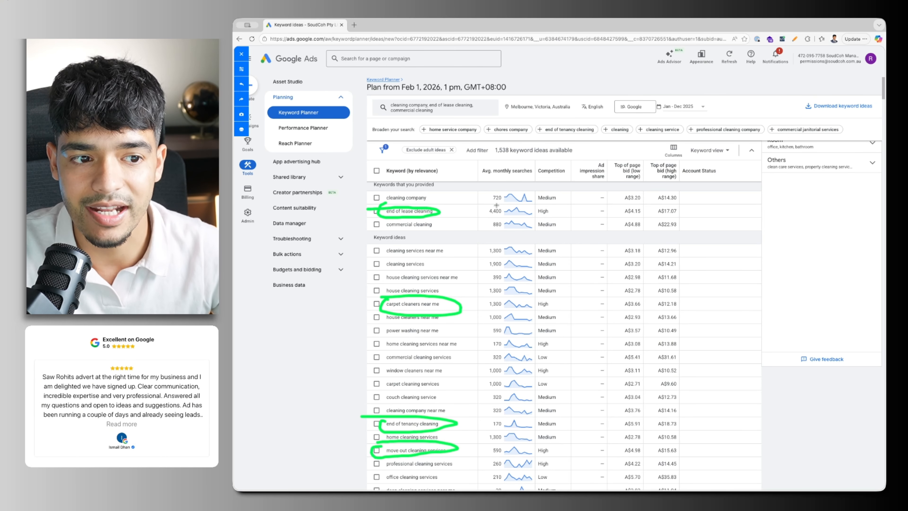
# Step: Circle the average monthly searches of end of lease, carpet cleaners, end of tenancy and move out cleaning with the annotation pen, and close the annotation
pyautogui.moveTo(496, 205)
pyautogui.mouseDown()
pyautogui.moveTo(524, 216)
pyautogui.moveTo(499, 206)
pyautogui.mouseUp()
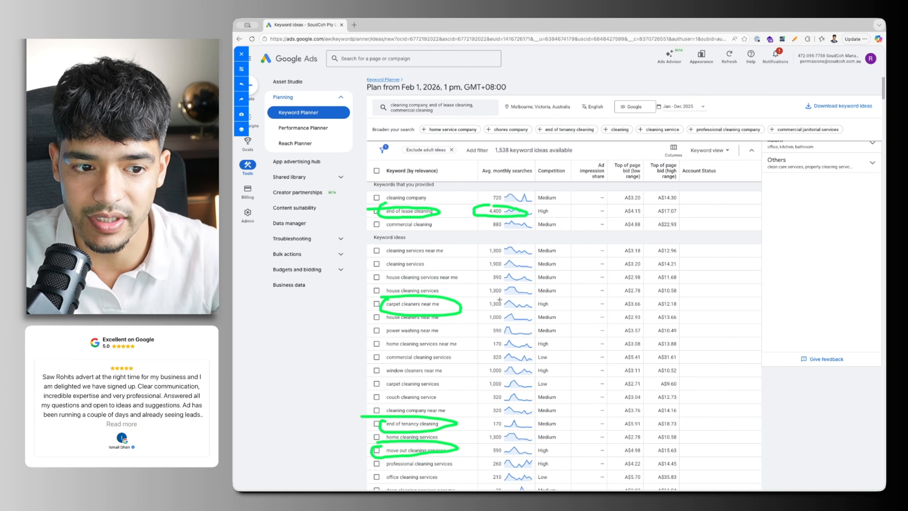
pyautogui.moveTo(499, 299)
pyautogui.mouseDown()
pyautogui.moveTo(547, 311)
pyautogui.moveTo(501, 294)
pyautogui.mouseUp()
pyautogui.moveTo(499, 415)
pyautogui.mouseDown()
pyautogui.moveTo(479, 429)
pyautogui.moveTo(552, 417)
pyautogui.mouseUp()
pyautogui.moveTo(492, 444); pyautogui.dragTo(501, 463)
pyautogui.moveTo(500, 463)
pyautogui.mouseDown()
pyautogui.moveTo(551, 448)
pyautogui.moveTo(472, 437)
pyautogui.mouseUp()
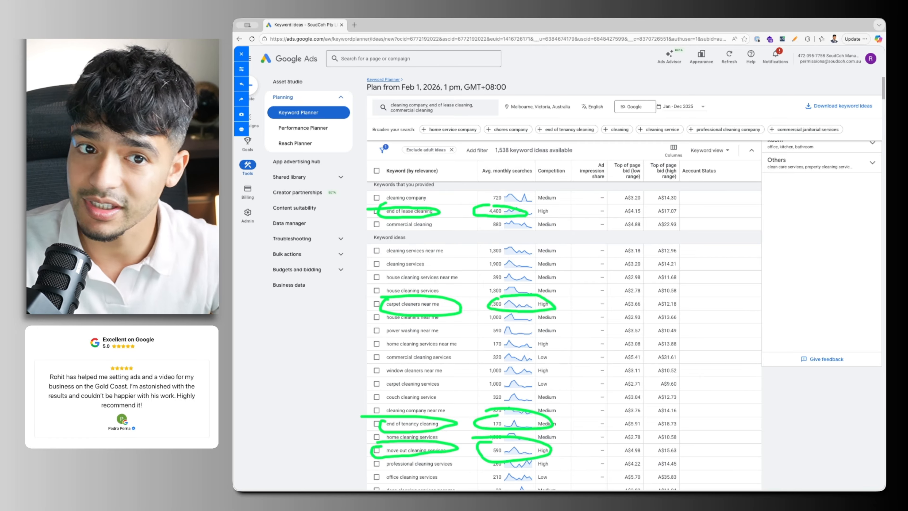
pyautogui.click(241, 54)
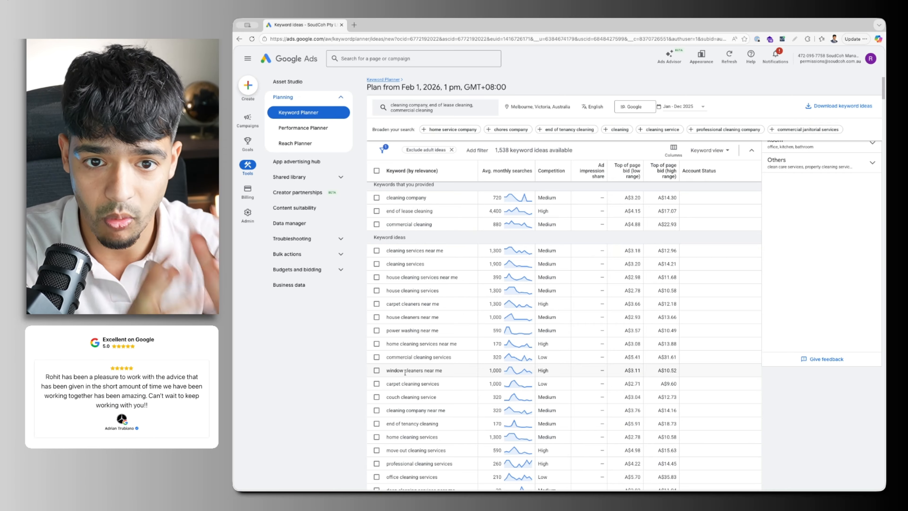
pyautogui.scroll(3, 428, 250)
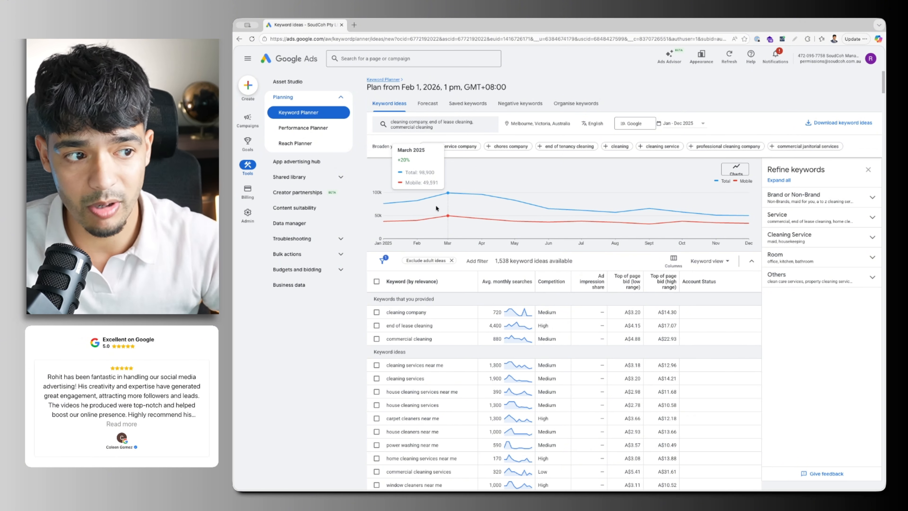
pyautogui.scroll(-1, 546, 375)
pyautogui.scroll(-4, 546, 376)
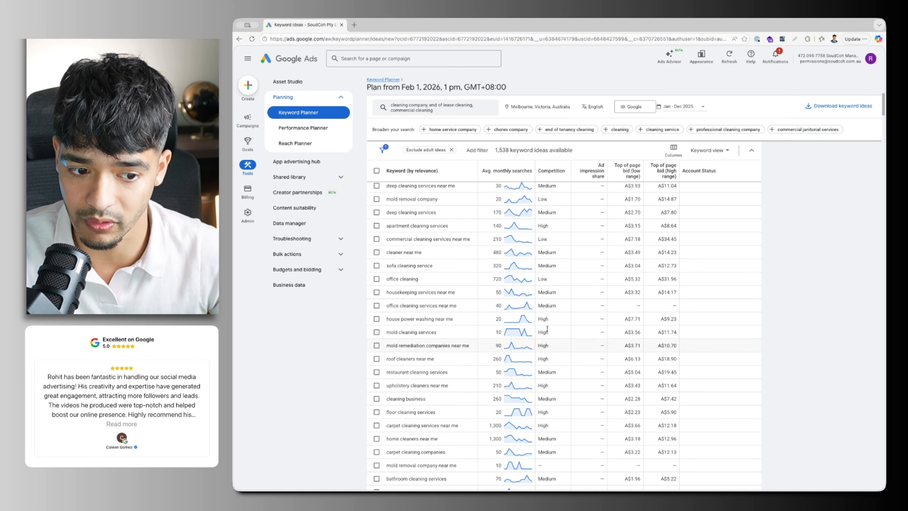
pyautogui.scroll(5, 414, 344)
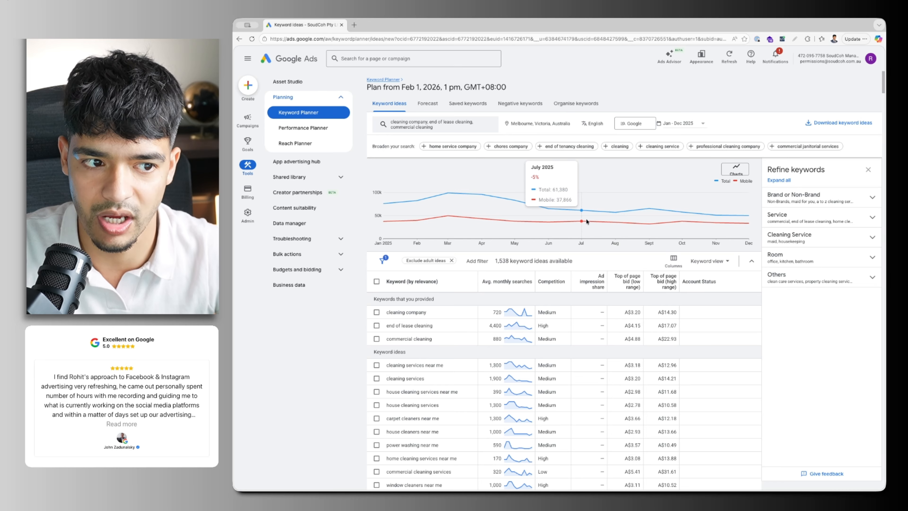
pyautogui.moveTo(549, 222)
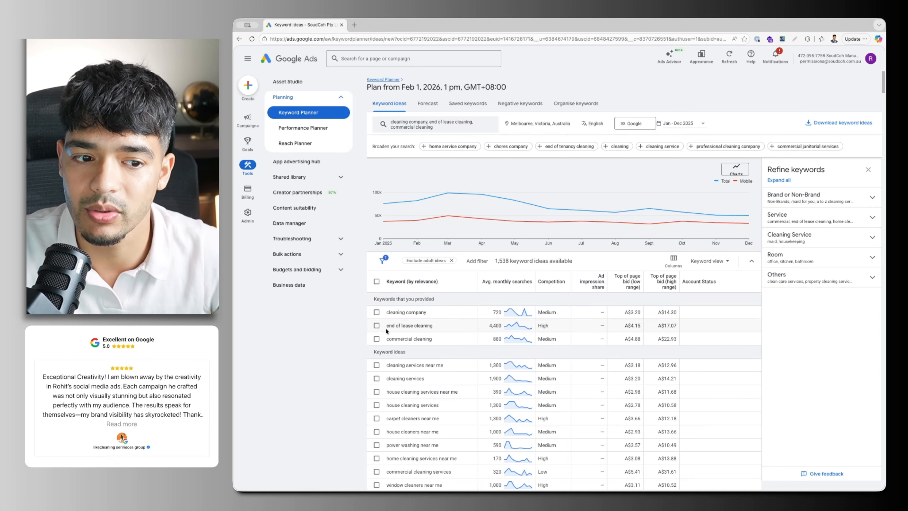
# Step: Select "end of lease cleaning", "cleaning services", "end of tenancy cleaning" and "move out cleaning services", and add them to create a plan
pyautogui.click(377, 326)
pyautogui.scroll(-2, 378, 358)
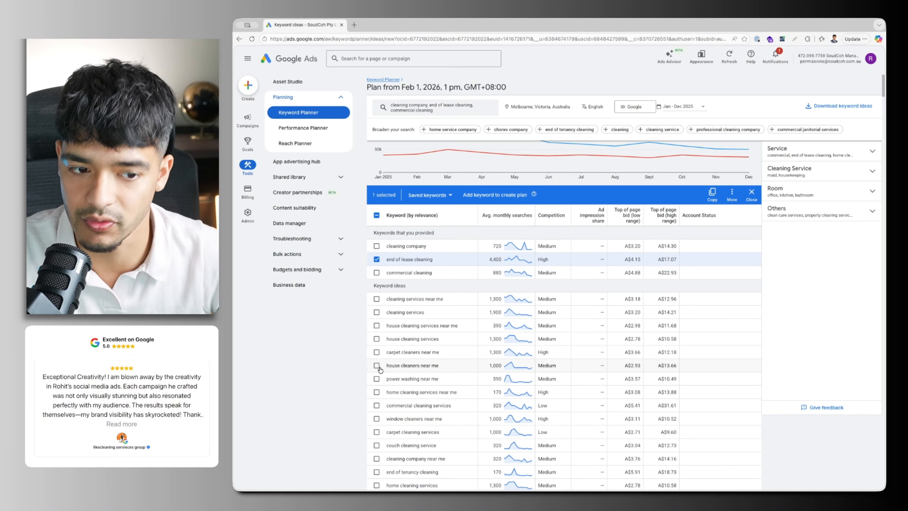
pyautogui.click(377, 312)
pyautogui.scroll(-1, 377, 386)
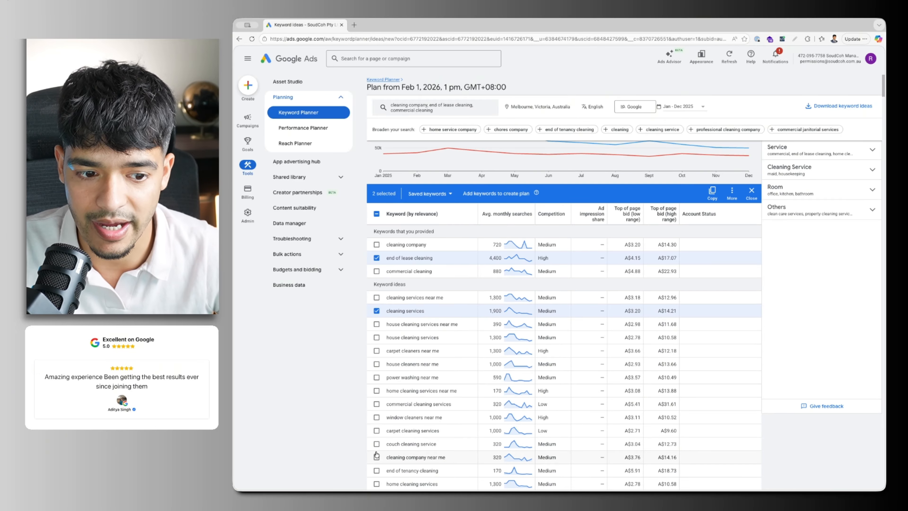
pyautogui.scroll(-1, 381, 443)
pyautogui.click(376, 444)
pyautogui.scroll(-1, 382, 441)
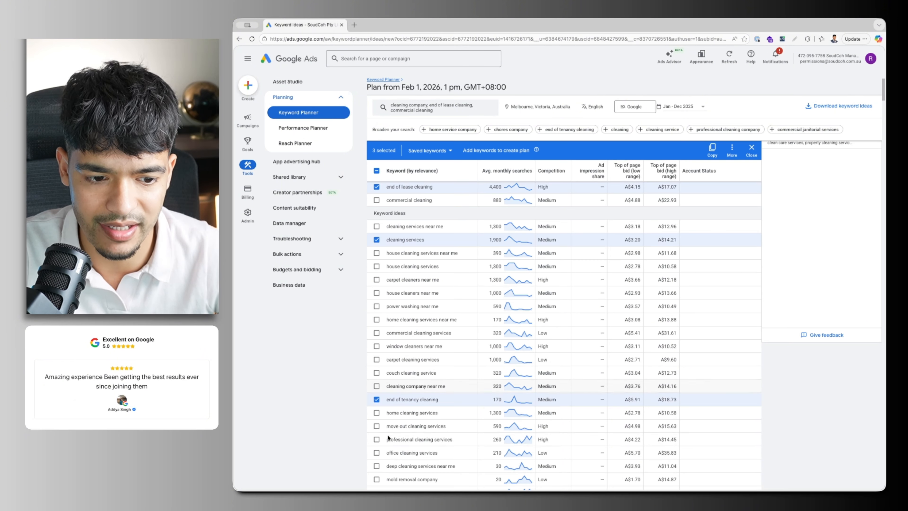
pyautogui.click(377, 425)
pyautogui.scroll(4, 390, 400)
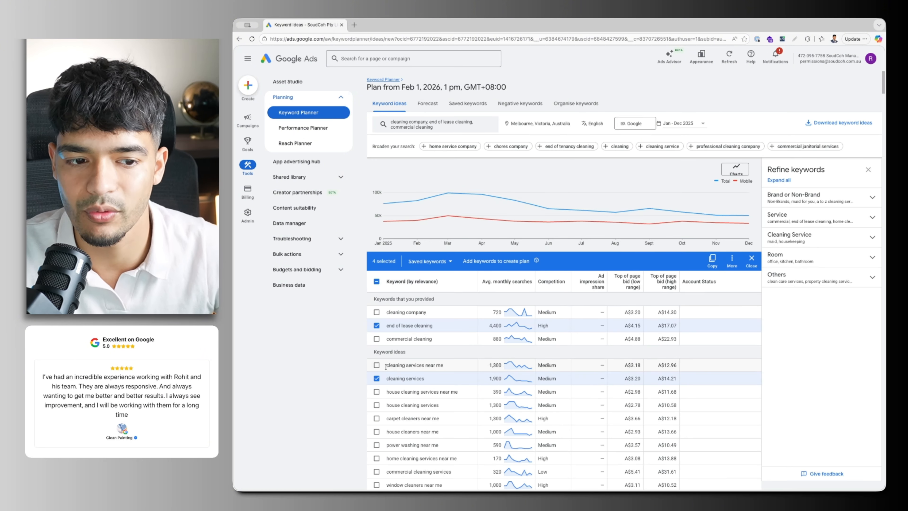
pyautogui.scroll(-3, 403, 371)
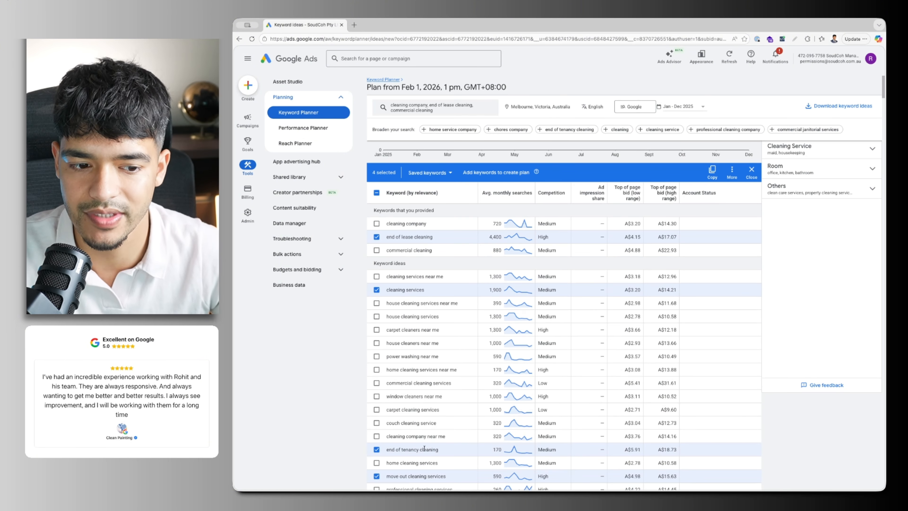
pyautogui.scroll(-1, 445, 457)
pyautogui.scroll(3, 449, 472)
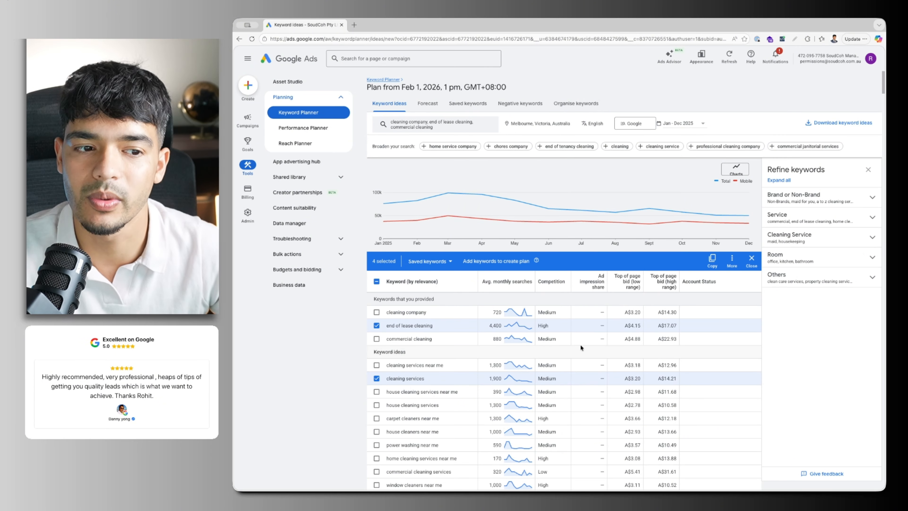
pyautogui.click(493, 265)
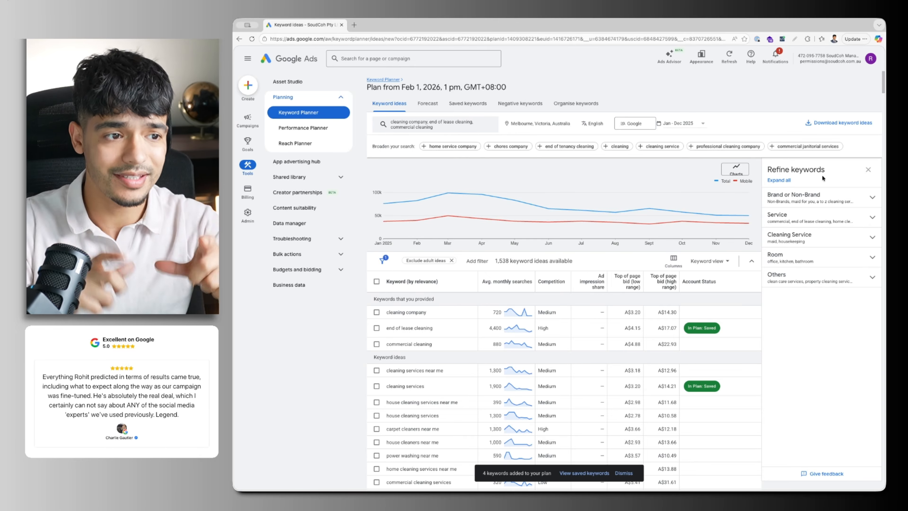
# Step: Refine the ideas under Brand or Non-Brand by excluding all Other Brands and Contractor keywords
pyautogui.click(828, 197)
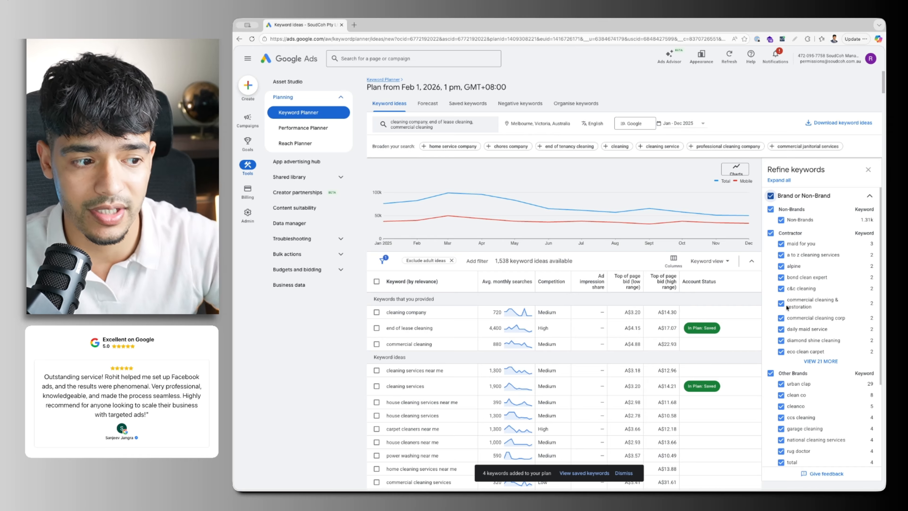
pyautogui.scroll(-2, 787, 307)
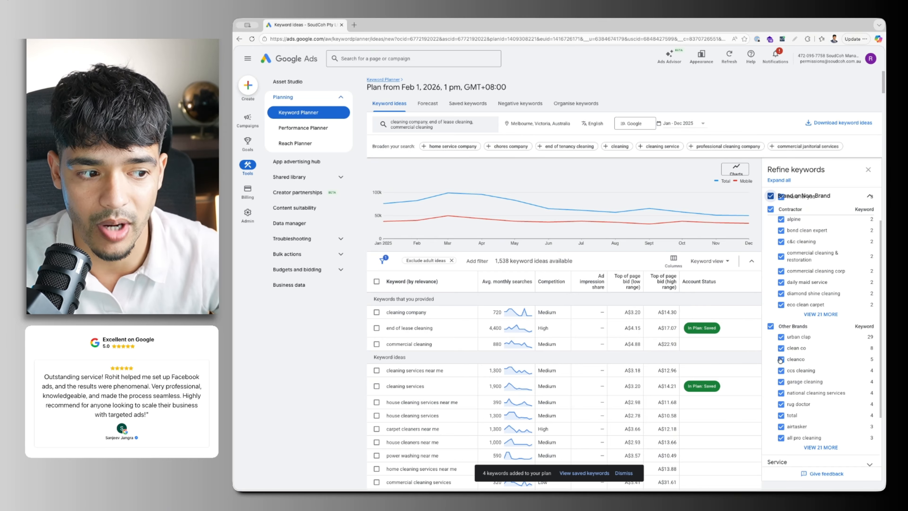
pyautogui.moveTo(812, 337); pyautogui.dragTo(801, 343)
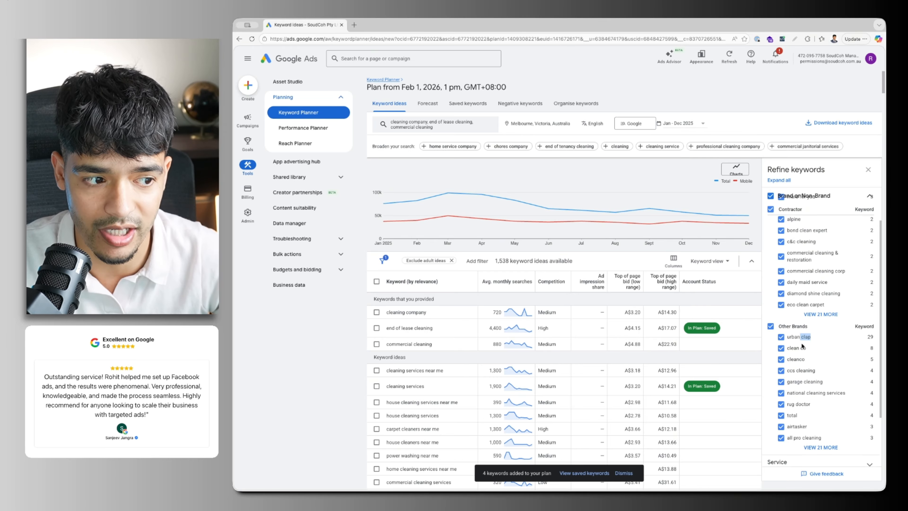
pyautogui.click(770, 326)
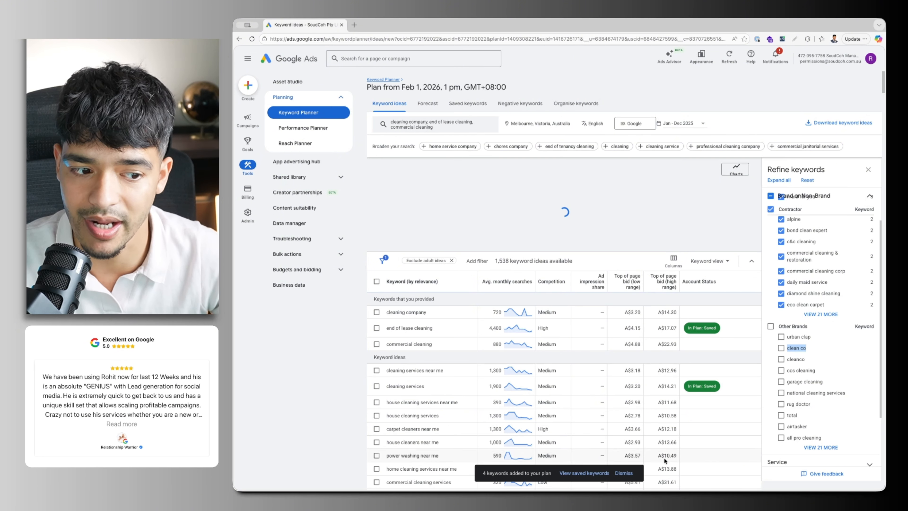
pyautogui.click(629, 471)
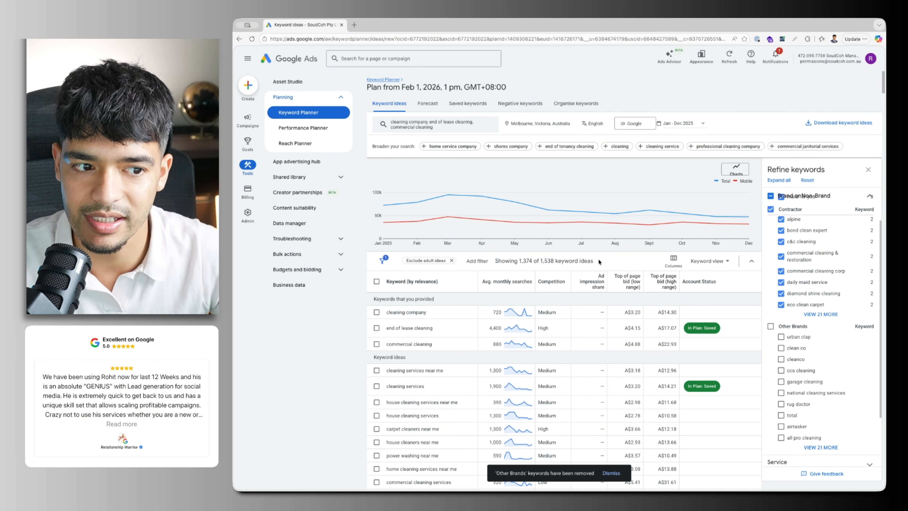
pyautogui.click(771, 327)
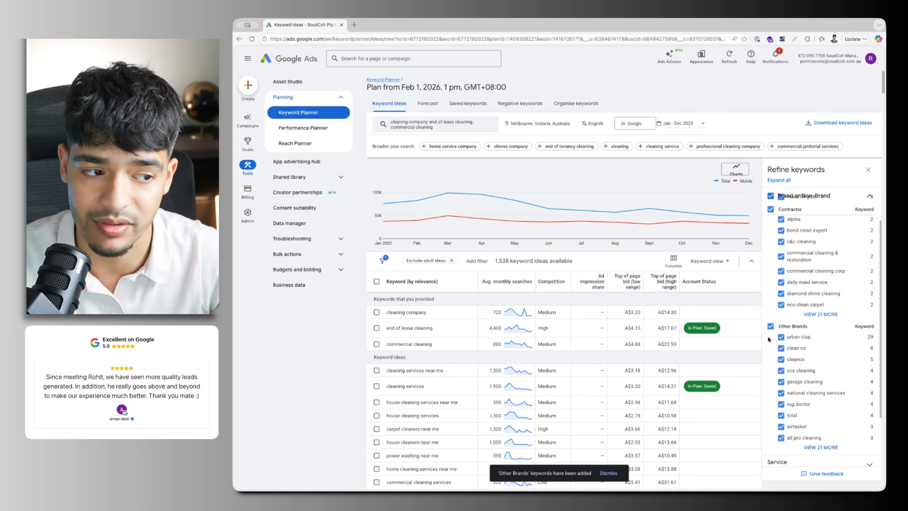
pyautogui.click(771, 326)
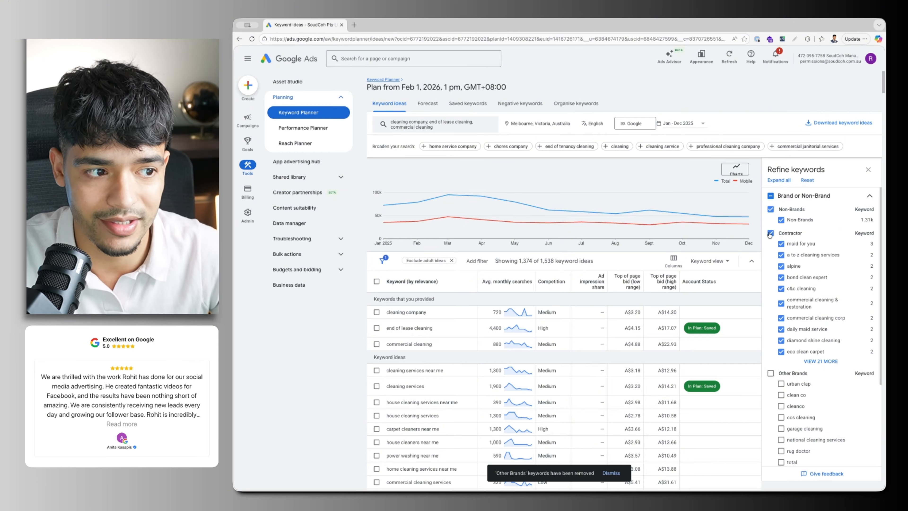
pyautogui.click(770, 233)
# Step: Exclude the commercial, home, house, professional, carpet, window, janitorial and pressure washing keywords from the Service refinements
pyautogui.scroll(-5, 809, 340)
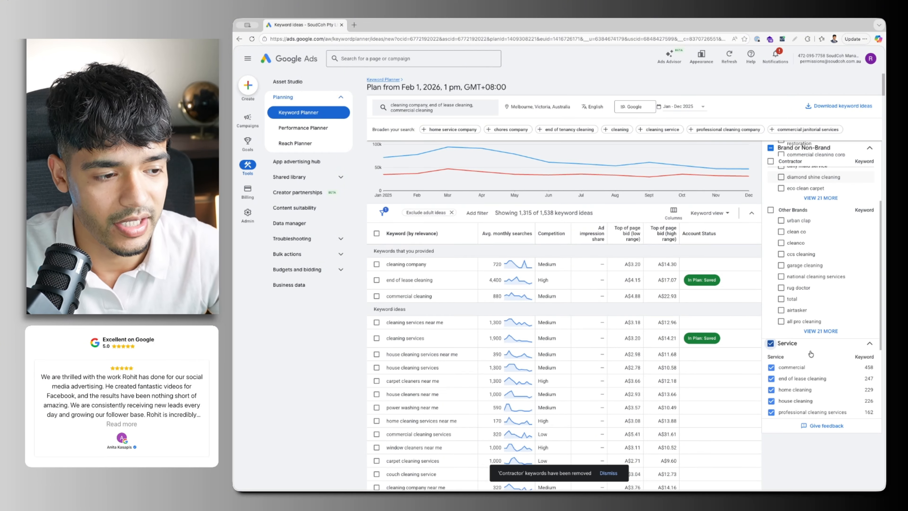
pyautogui.scroll(-2, 810, 354)
pyautogui.click(772, 310)
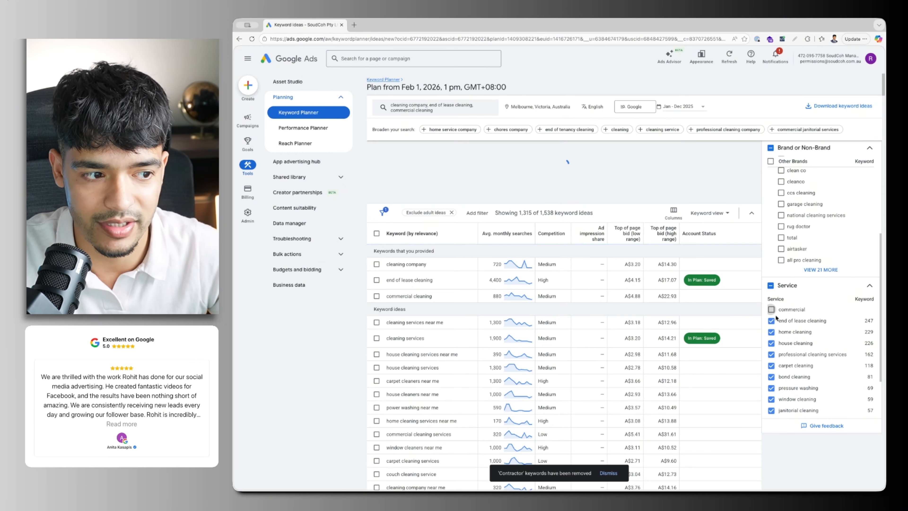
pyautogui.click(772, 331)
pyautogui.click(772, 342)
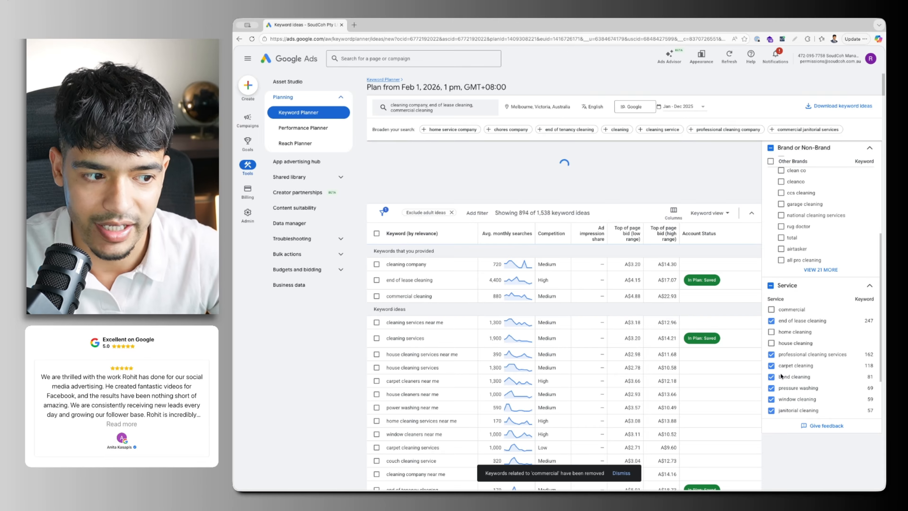
pyautogui.click(770, 364)
pyautogui.click(770, 354)
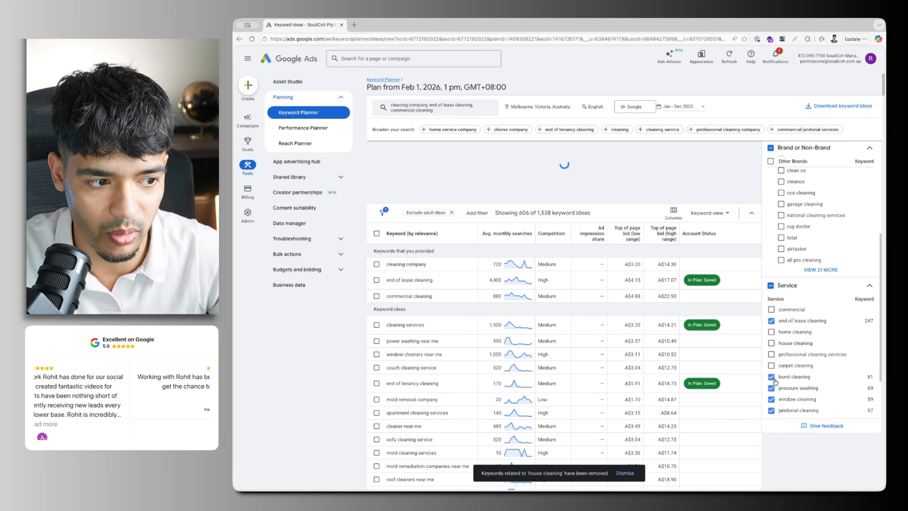
pyautogui.click(771, 399)
pyautogui.click(771, 410)
pyautogui.click(771, 387)
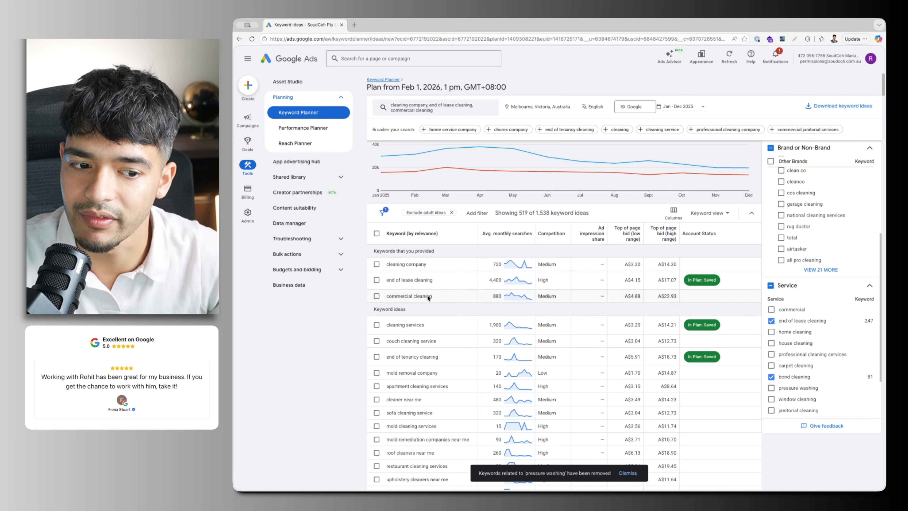
# Step: Exclude the maid and housekeeping keywords from the Cleaning Service refinements
pyautogui.scroll(-4, 817, 325)
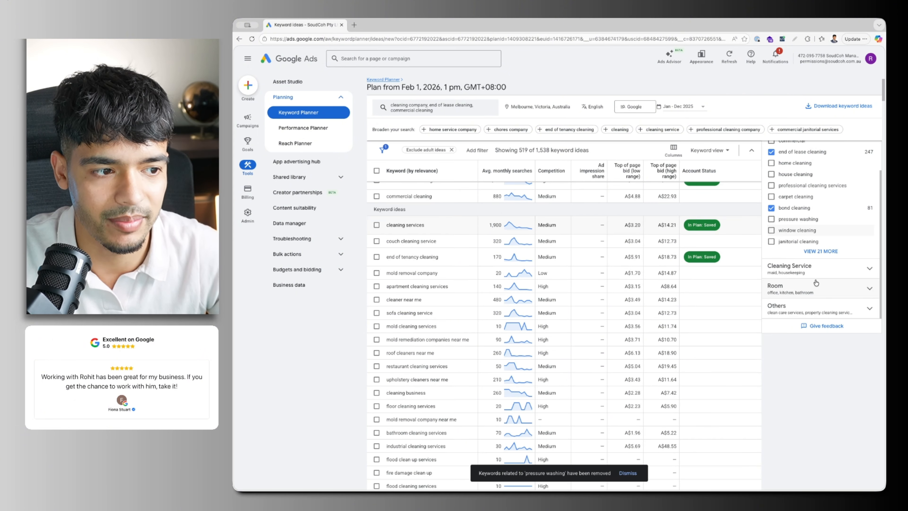
pyautogui.click(815, 274)
pyautogui.scroll(5, 812, 293)
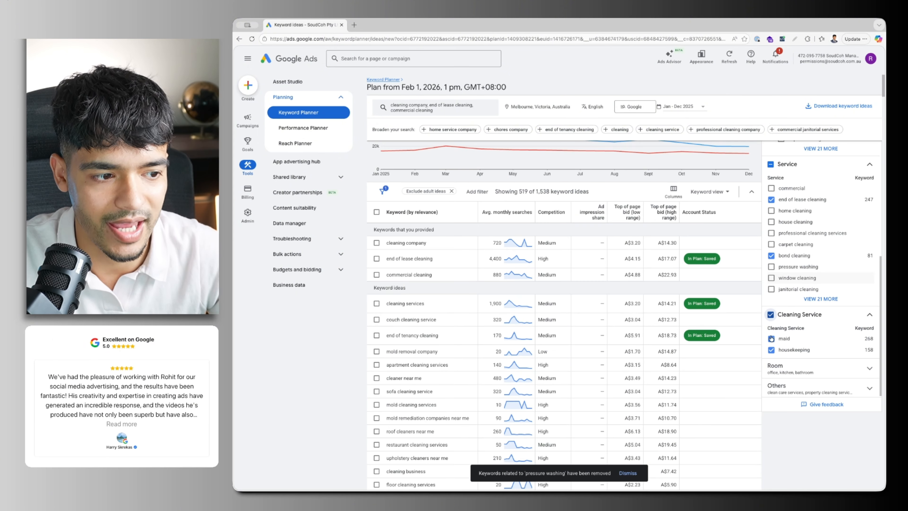
pyautogui.click(771, 338)
pyautogui.click(772, 350)
# Step: Expand the Room and Others refinements, exclude all Others keywords, and close the keyword refinements
pyautogui.click(810, 371)
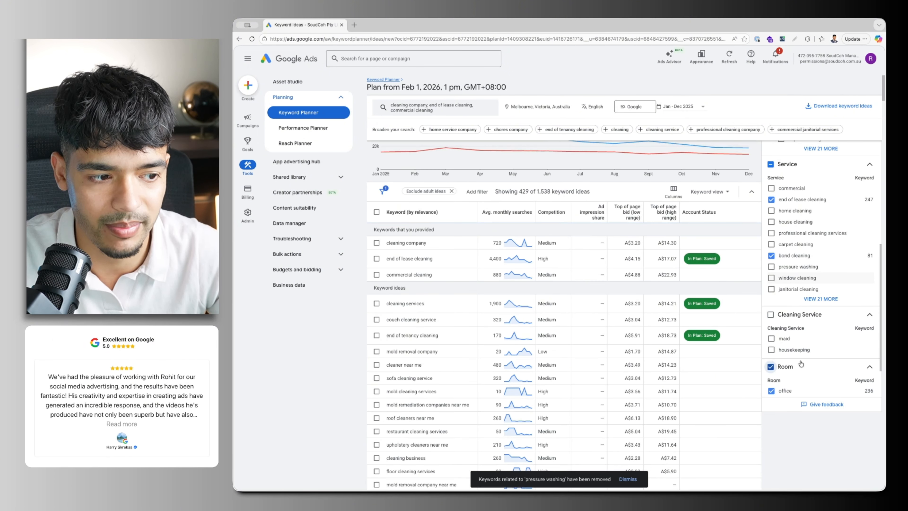
pyautogui.scroll(-5, 799, 362)
pyautogui.click(795, 333)
pyautogui.scroll(-2, 797, 315)
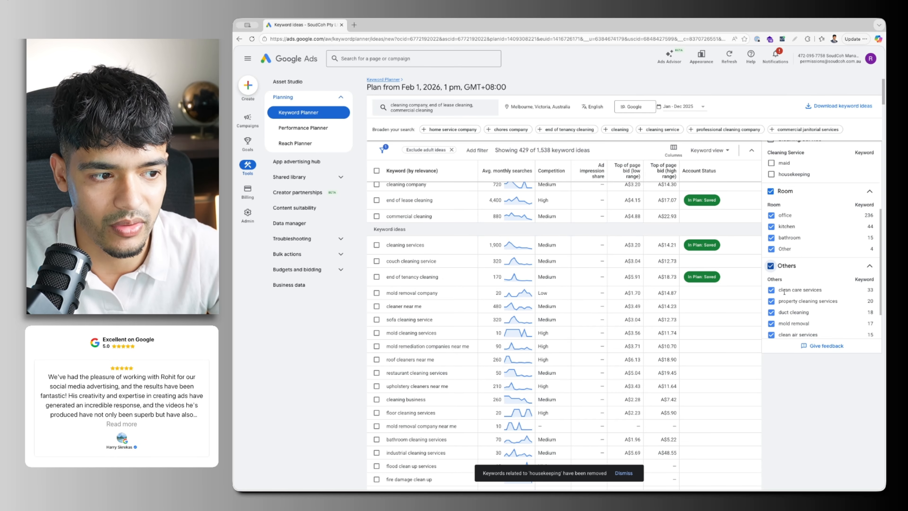
pyautogui.click(770, 267)
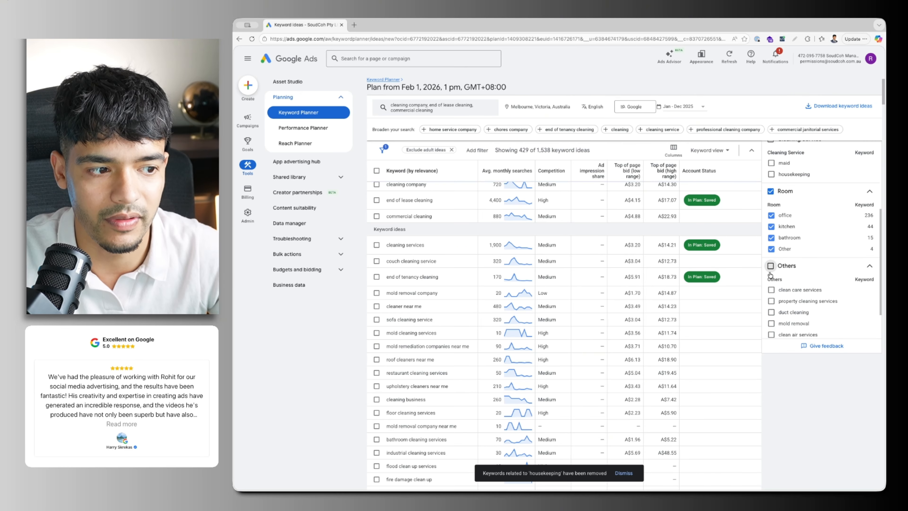
pyautogui.scroll(5, 784, 322)
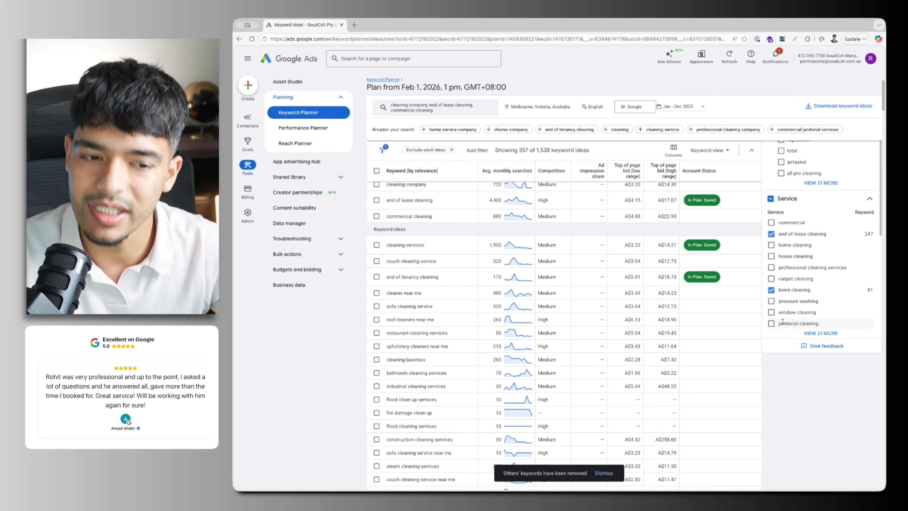
pyautogui.scroll(4, 692, 343)
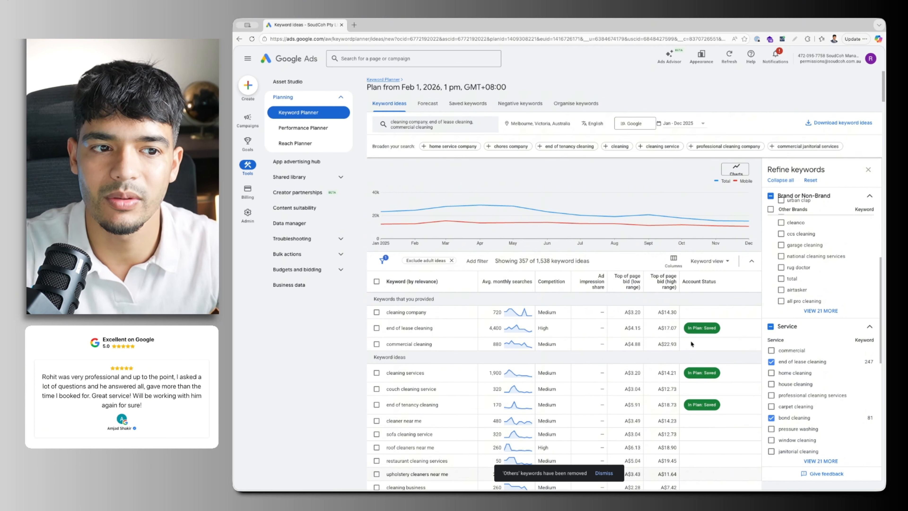
pyautogui.click(870, 169)
# Step: Select all the refined keyword ideas and copy them
pyautogui.scroll(-1, 535, 252)
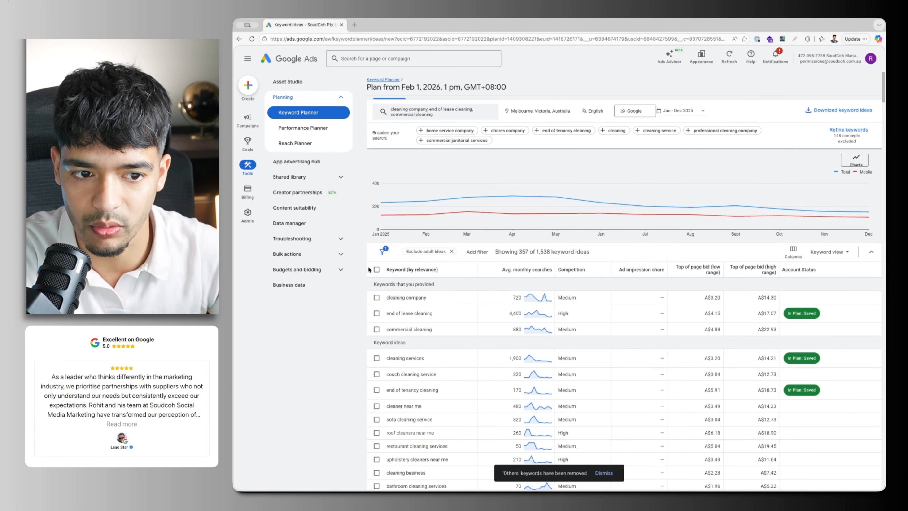
pyautogui.click(375, 269)
pyautogui.click(831, 250)
pyautogui.click(818, 272)
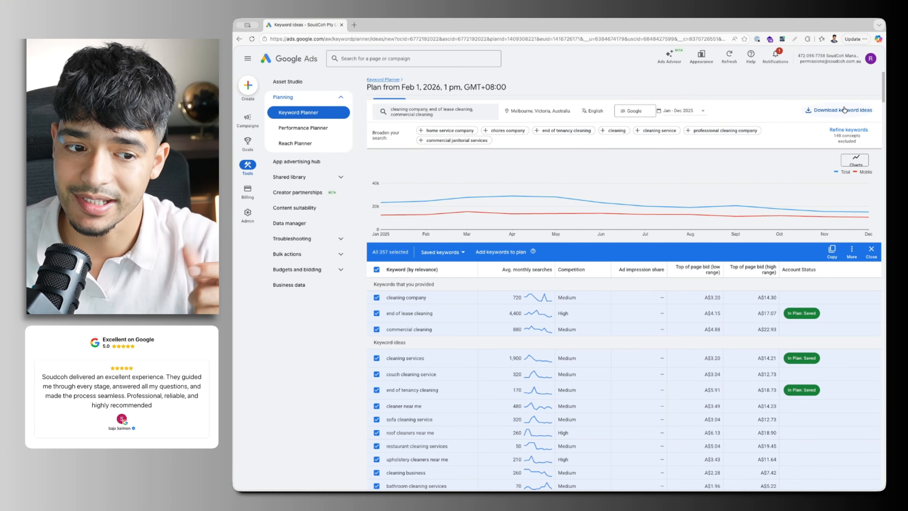
# Step: Start a new campaign with the Leads objective and accept its listed conversion goals
pyautogui.moveTo(451, 210)
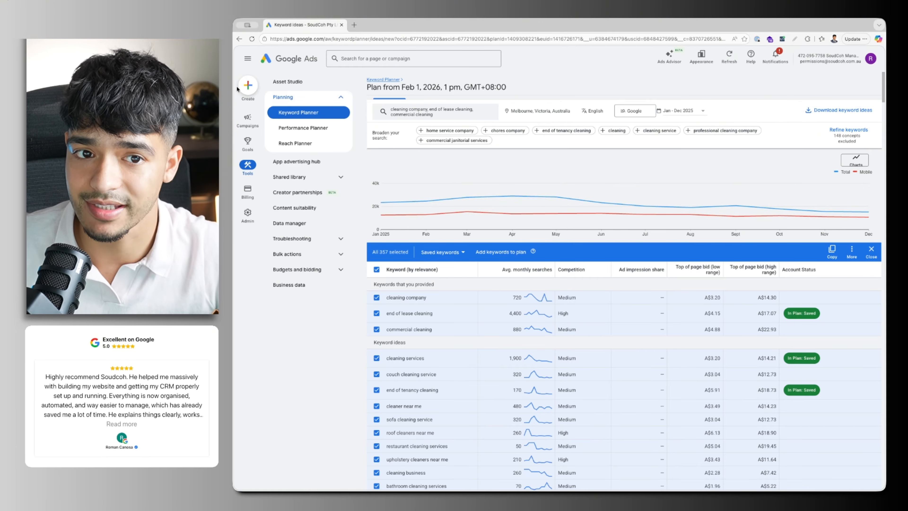
pyautogui.click(247, 85)
pyautogui.click(282, 94)
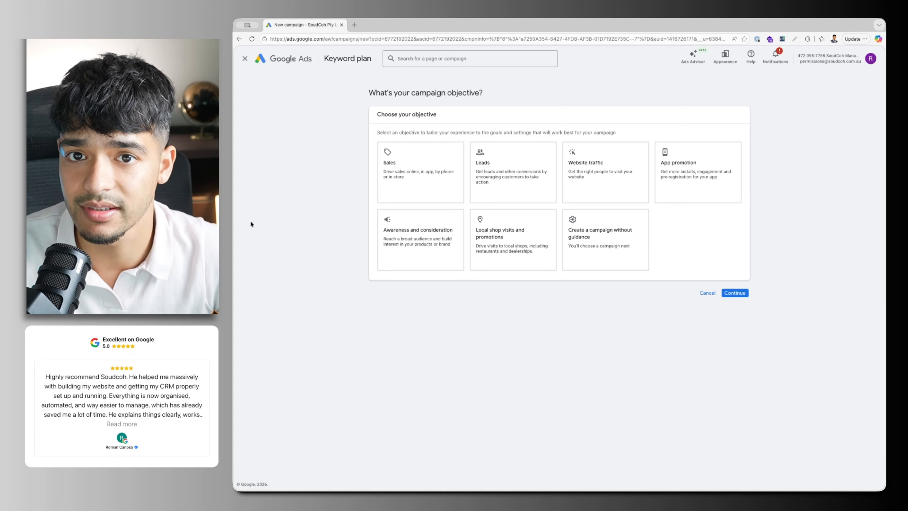
pyautogui.click(537, 186)
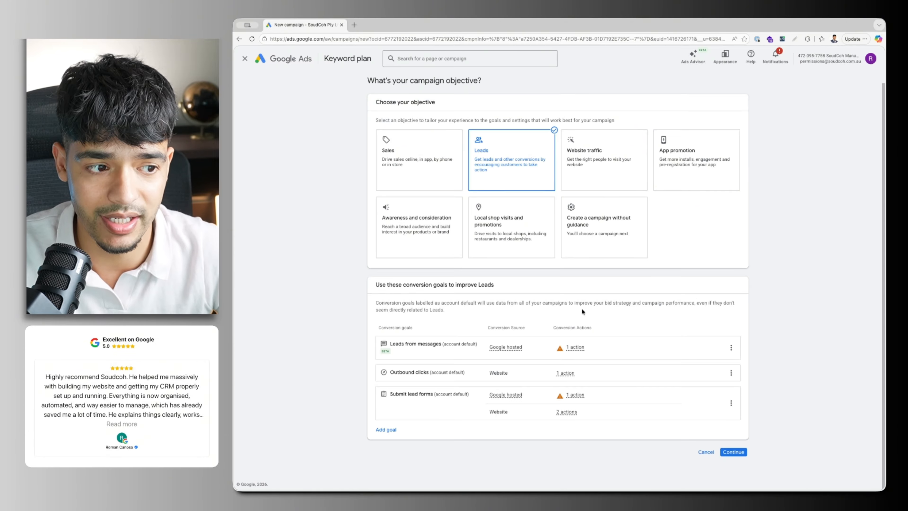
pyautogui.click(731, 453)
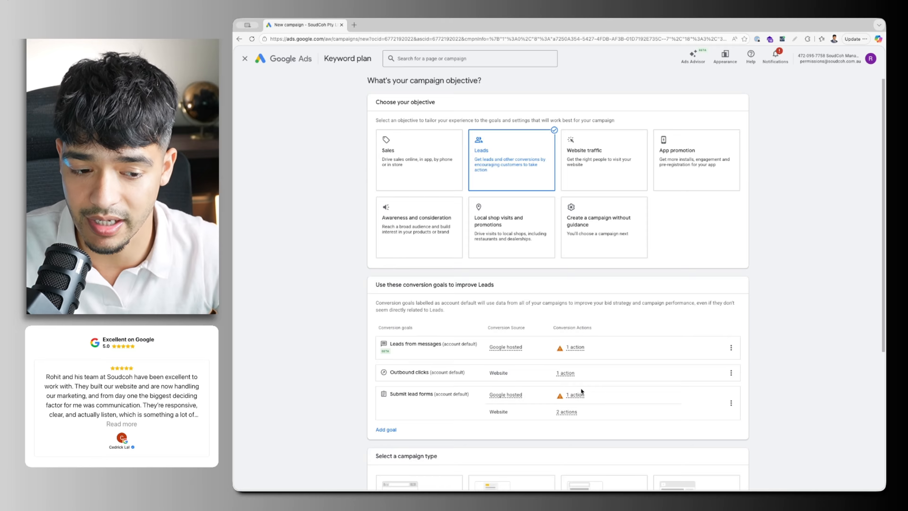
# Step: Choose the Search campaign type and select Website visits and Phone calls as the ways to reach the goal
pyautogui.scroll(-6, 575, 388)
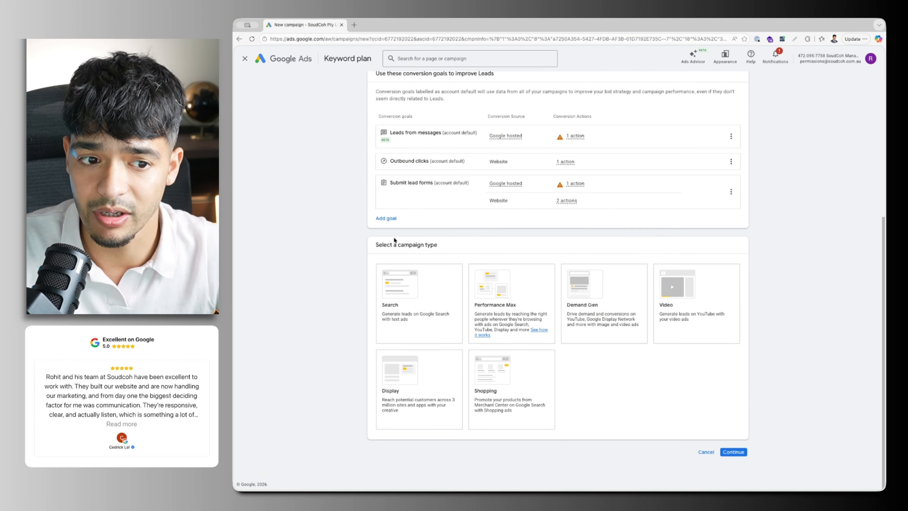
pyautogui.moveTo(376, 243); pyautogui.dragTo(523, 249)
pyautogui.click(412, 304)
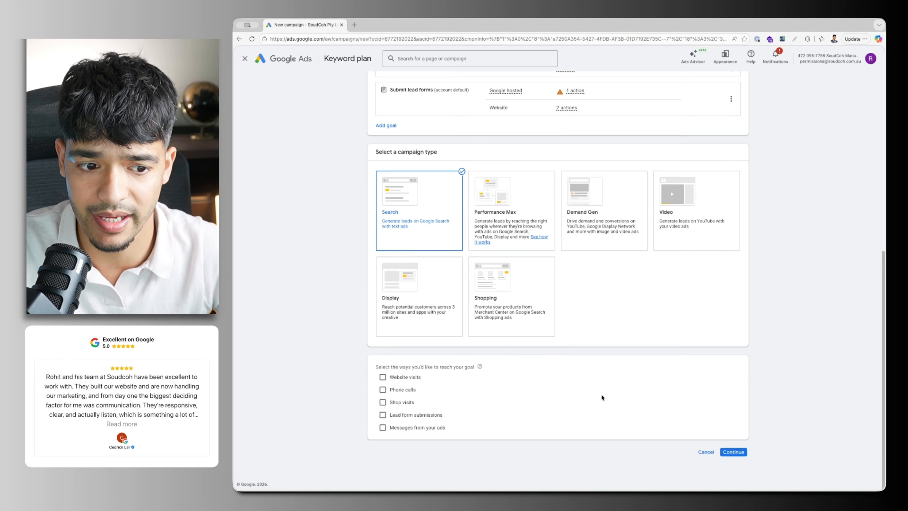
pyautogui.click(409, 378)
pyautogui.click(402, 409)
pyautogui.scroll(-1, 709, 434)
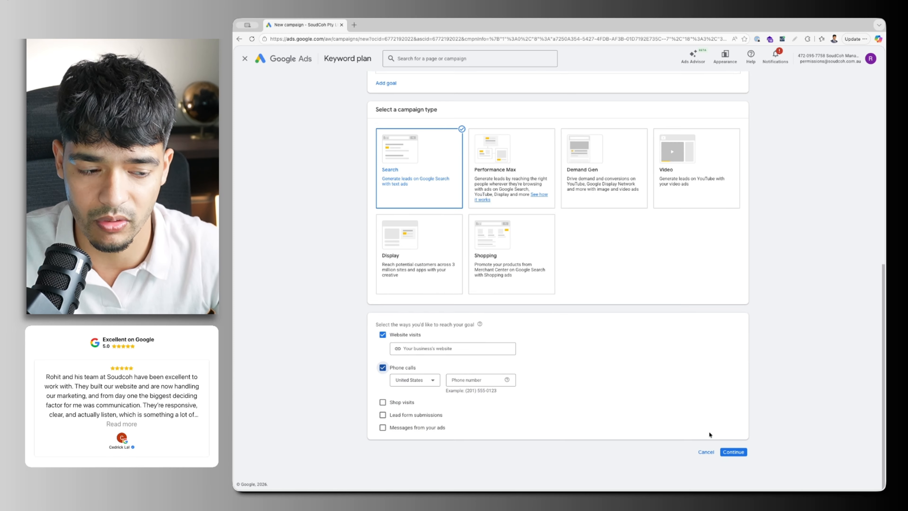
# Step: Continue with the suggested campaign name, start new instead of using a saved draft, and keep Conversions as the bidding focus
pyautogui.click(727, 449)
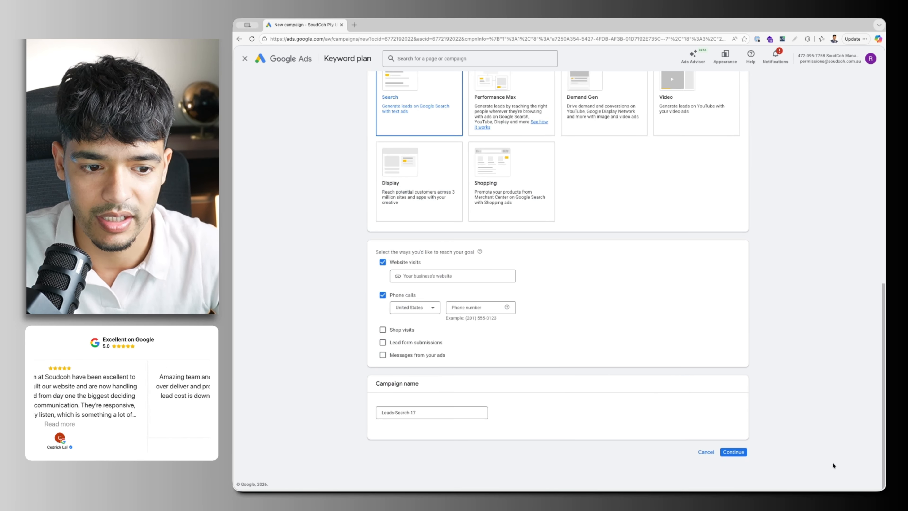
pyautogui.click(730, 452)
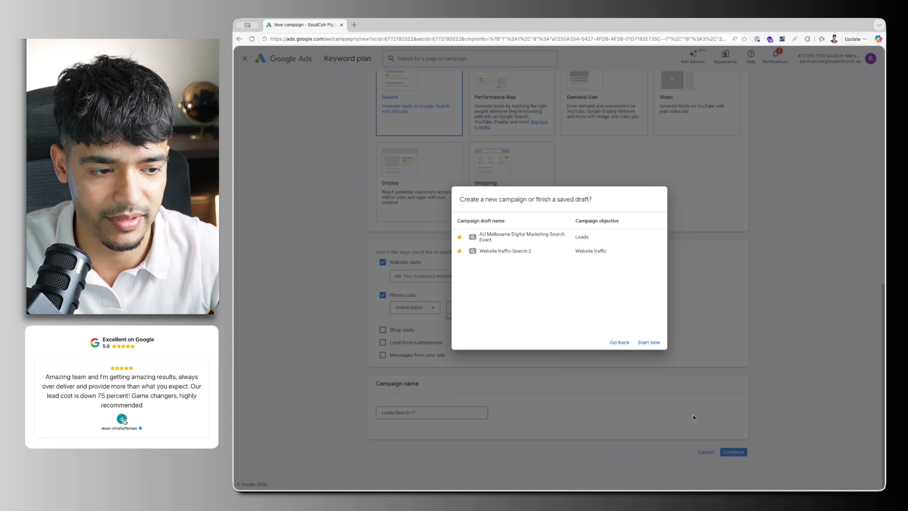
pyautogui.click(654, 340)
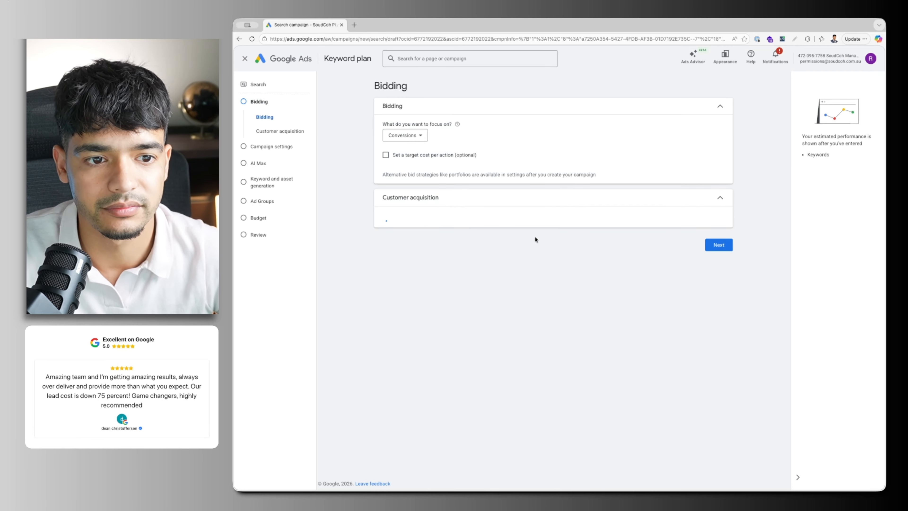
pyautogui.click(405, 135)
pyautogui.click(405, 150)
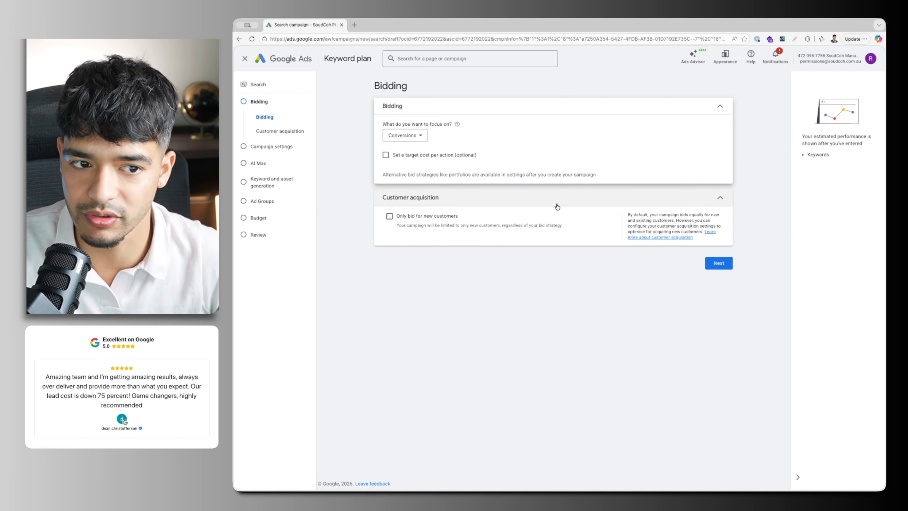
# Step: Proceed to the campaign settings and turn off the Google search partners network and the Google Display Network
pyautogui.click(718, 263)
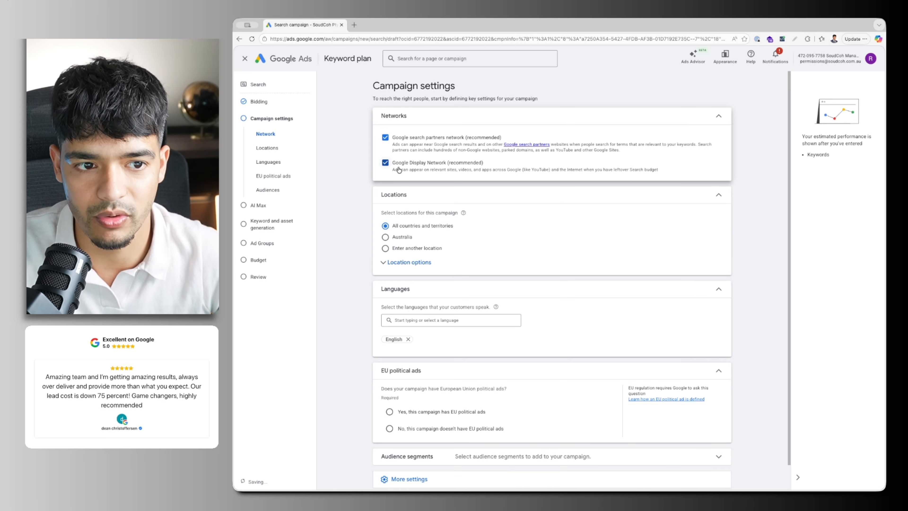
pyautogui.click(385, 137)
pyautogui.click(385, 162)
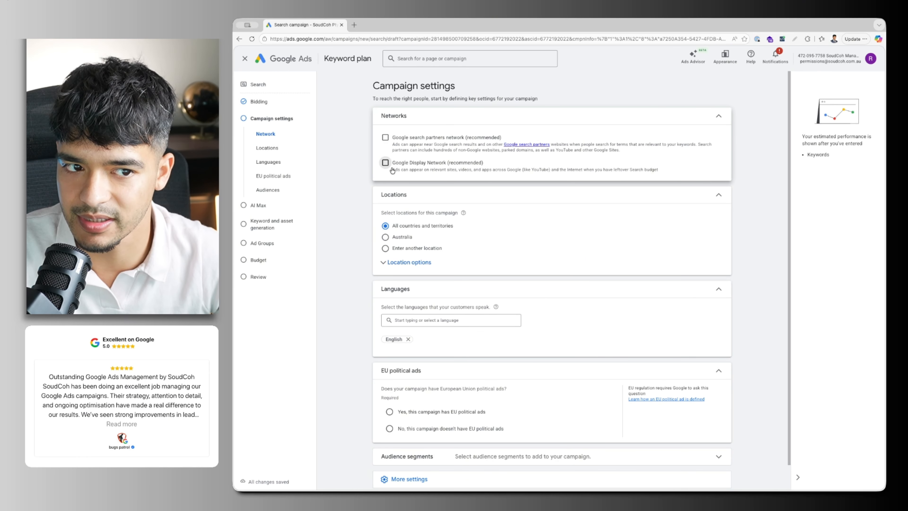
# Step: Target Australia and set the location option to Presence: people in or regularly in the included locations
pyautogui.click(401, 294)
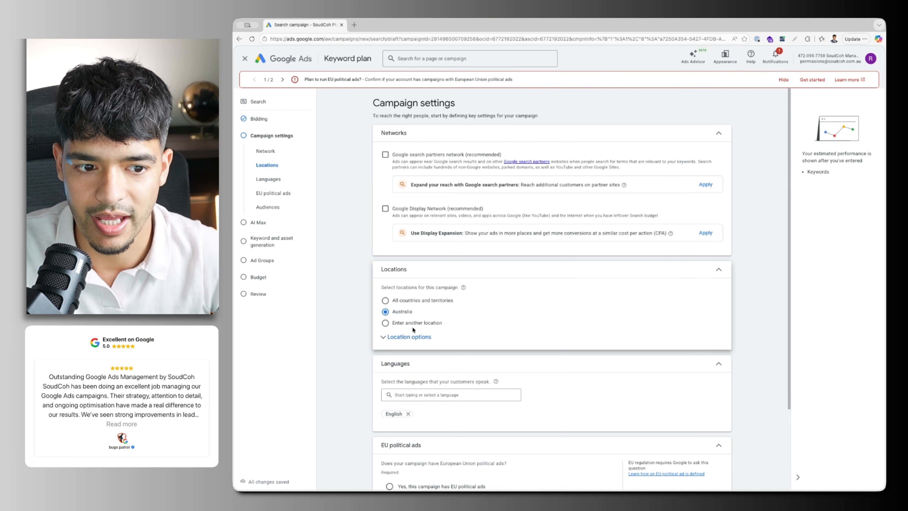
pyautogui.click(409, 336)
pyautogui.click(416, 376)
pyautogui.scroll(-2, 411, 354)
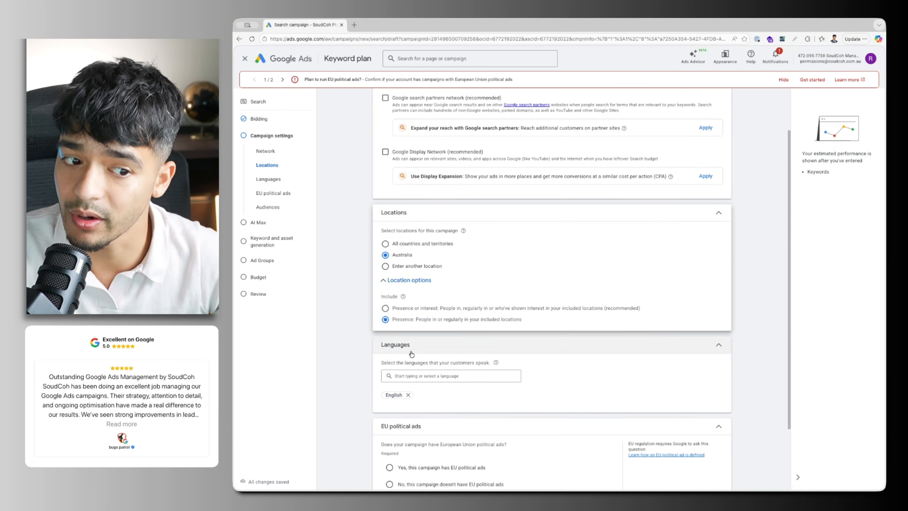
pyautogui.moveTo(538, 321); pyautogui.dragTo(385, 320)
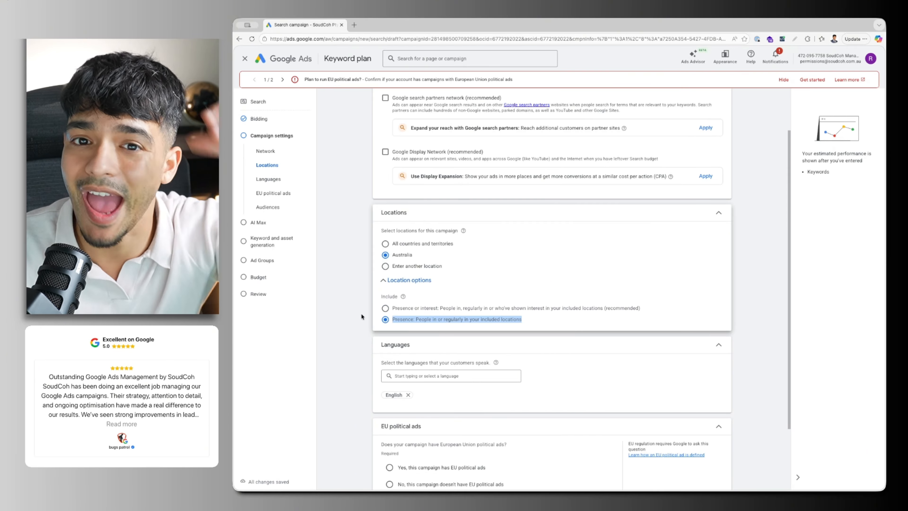
pyautogui.click(369, 301)
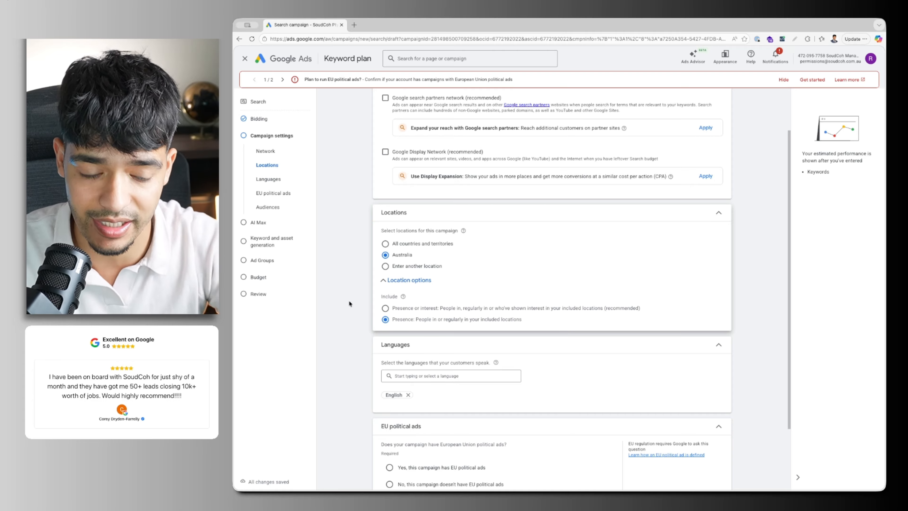
pyautogui.scroll(-3, 488, 265)
pyautogui.click(425, 201)
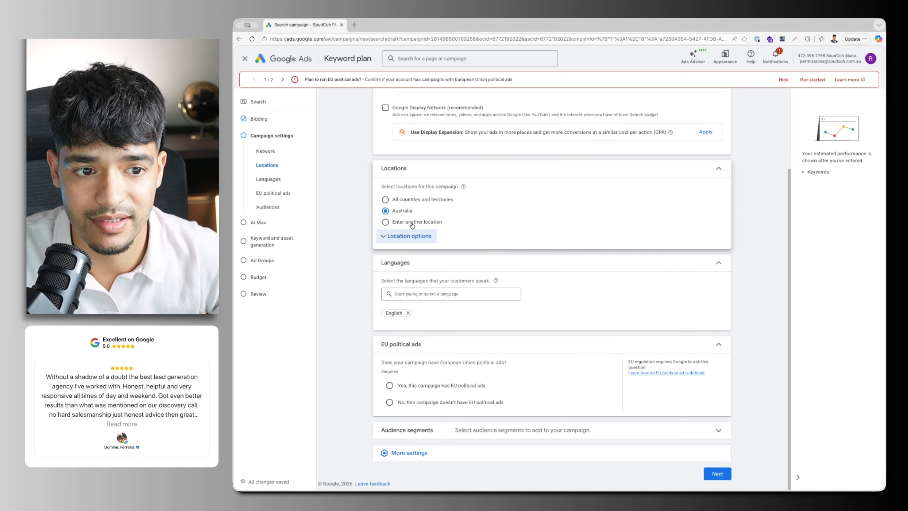
# Step: Switch the targeting to another location, include Melbourne, Victoria, Australia city, and reopen the location options
pyautogui.click(412, 222)
pyautogui.click(427, 238)
pyautogui.write('melb')
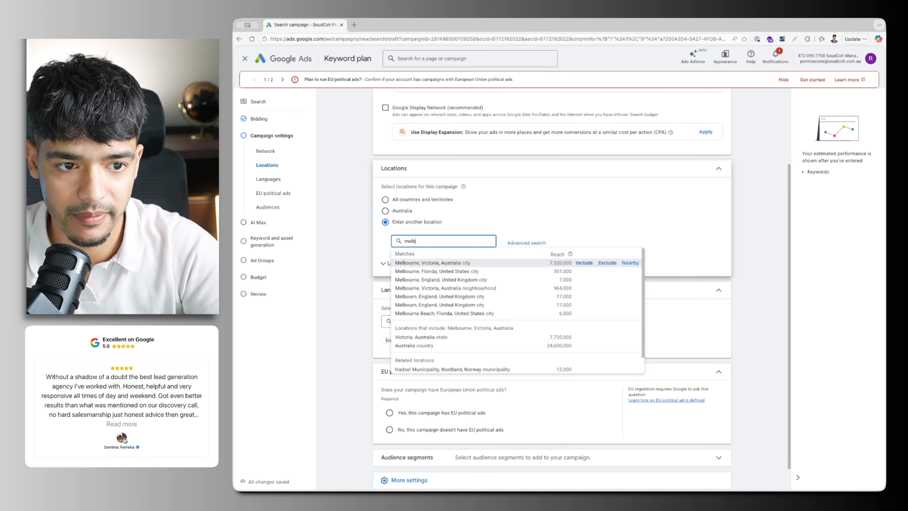
pyautogui.click(584, 263)
pyautogui.click(408, 291)
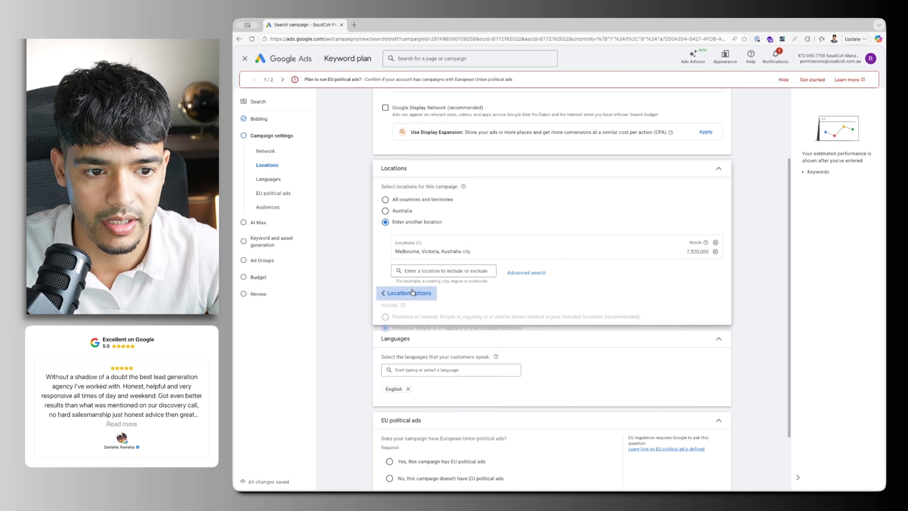
# Step: Declare that the campaign has no EU political ads and continue to the ad group's keyword settings
pyautogui.scroll(-3, 517, 331)
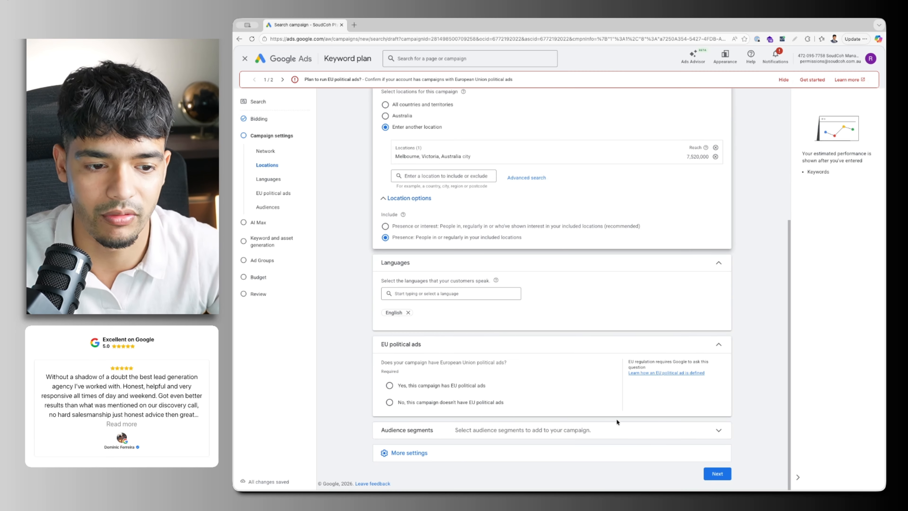
pyautogui.click(477, 401)
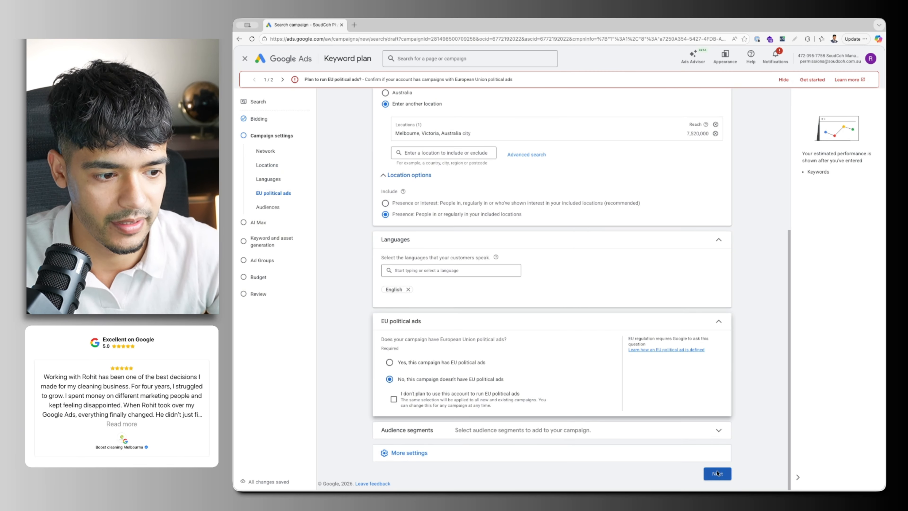
pyautogui.click(717, 472)
pyautogui.click(710, 321)
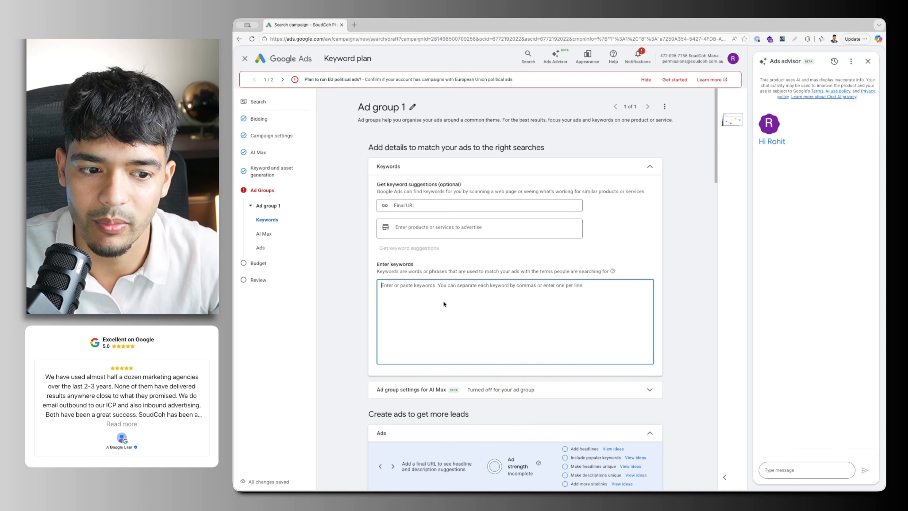
# Step: Paste the copied keyword ideas into Ad group 1's keywords and review the list
pyautogui.rightClick(442, 299)
pyautogui.rightClick(409, 287)
pyautogui.click(465, 333)
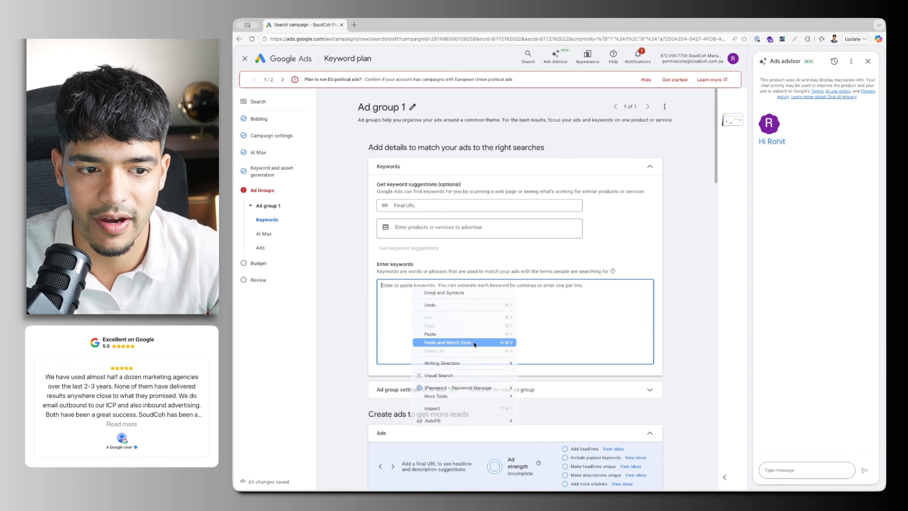
pyautogui.scroll(15, 415, 313)
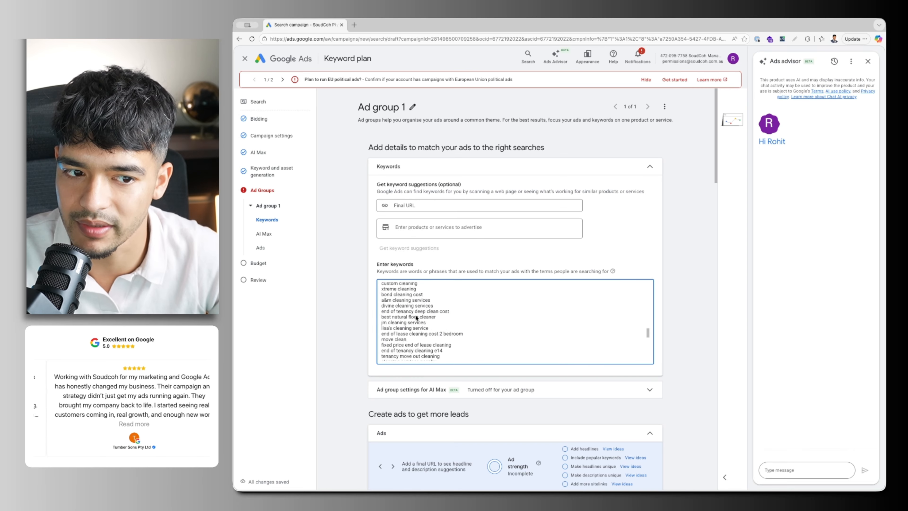
pyautogui.moveTo(396, 285)
pyautogui.mouseDown()
pyautogui.moveTo(474, 310)
pyautogui.moveTo(406, 297)
pyautogui.mouseUp()
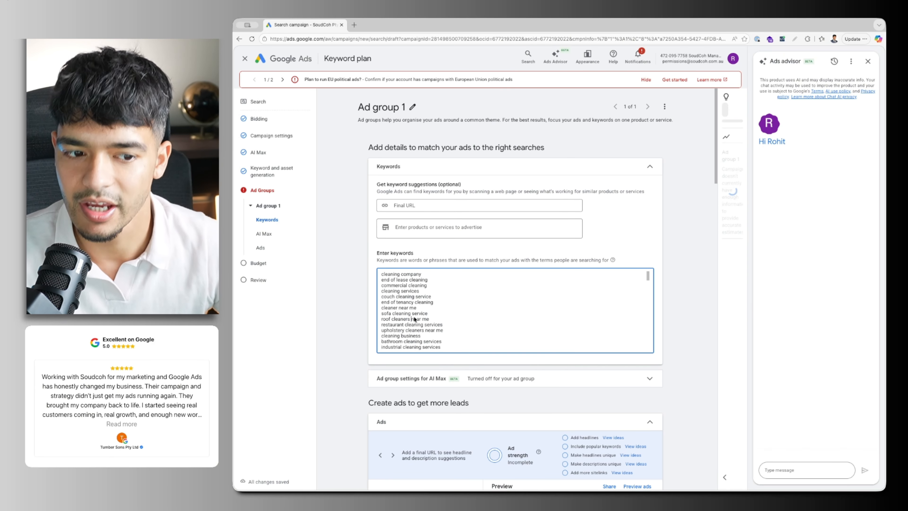
pyautogui.scroll(-5, 441, 315)
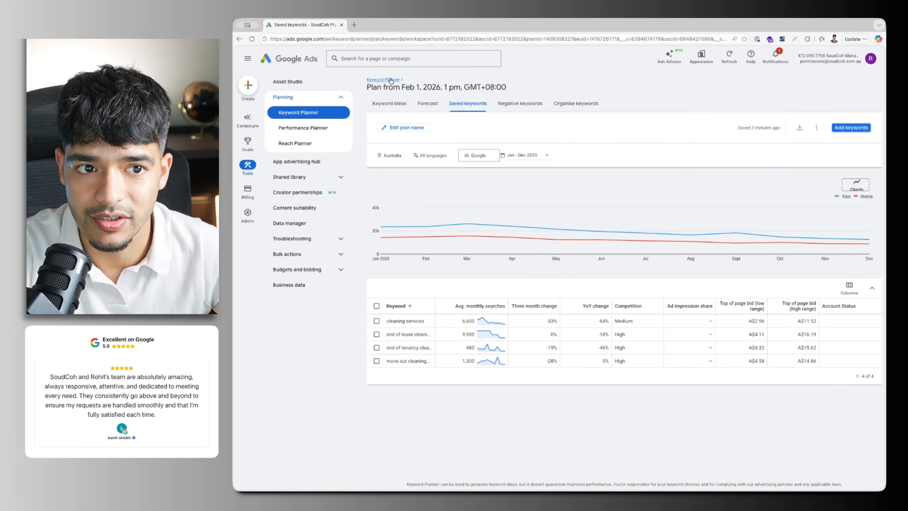
# Step: Return to the Keyword Planner home, search for "keyword", and reopen the plan from Feb 1, 2026, 1 pm
pyautogui.click(390, 80)
pyautogui.click(471, 57)
pyautogui.write('k')
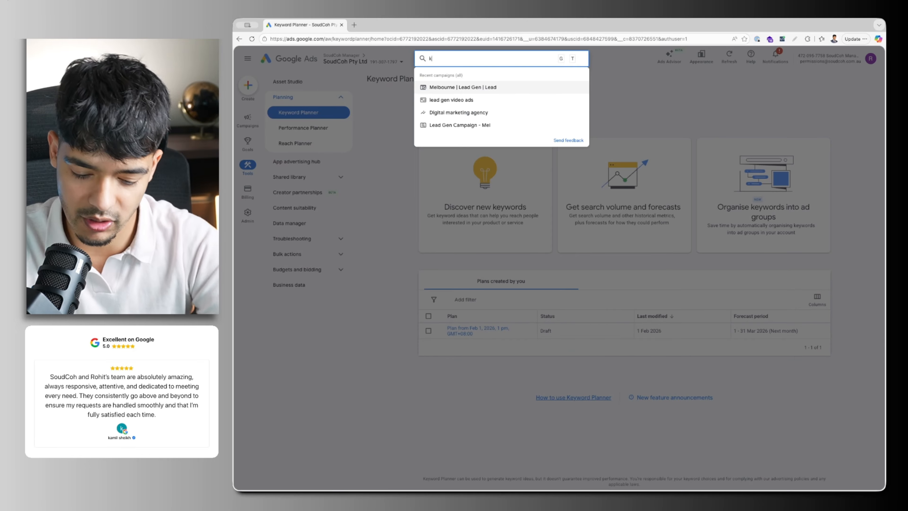
pyautogui.write('eyword')
pyautogui.click(525, 114)
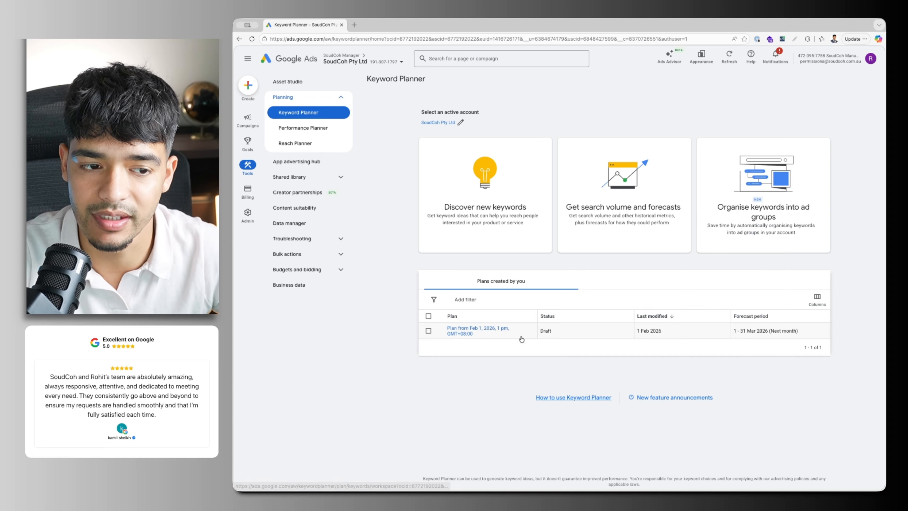
pyautogui.click(481, 330)
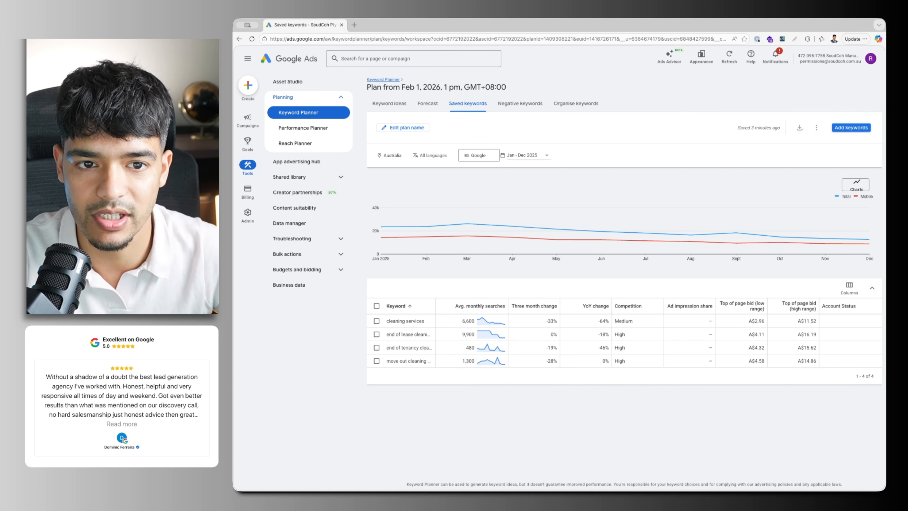
# Step: Mark the competition levels and circle the top of page bid ranges with the annotation tool, then undo the circle
pyautogui.click(807, 39)
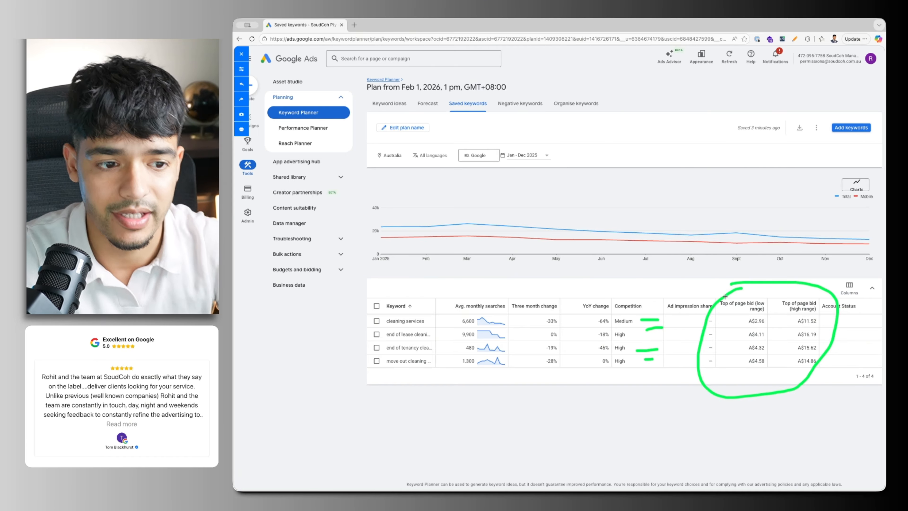
pyautogui.moveTo(485, 293)
pyautogui.mouseDown()
pyautogui.moveTo(446, 298)
pyautogui.moveTo(548, 329)
pyautogui.mouseUp()
pyautogui.click(240, 85)
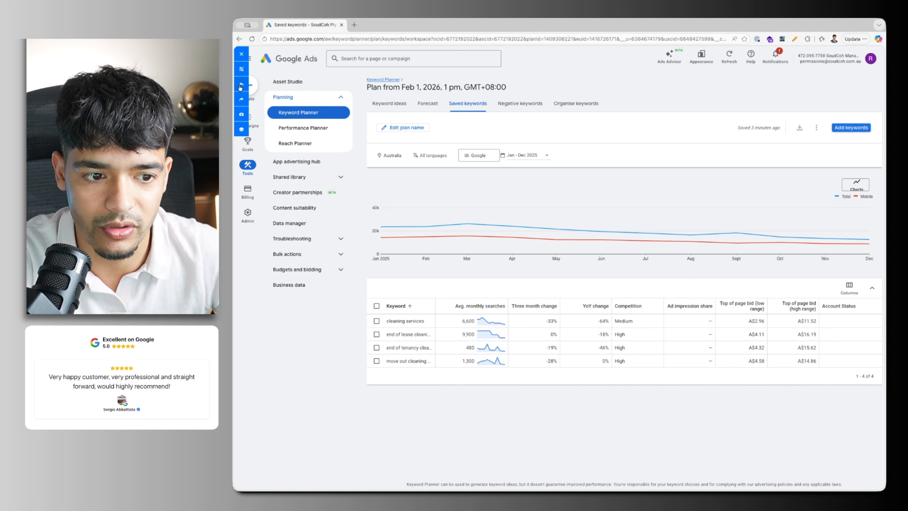
# Step: Circle the trend chart, the average monthly searches and the end of lease and tenancy keywords, undoing the circles
pyautogui.moveTo(418, 176)
pyautogui.mouseDown()
pyautogui.moveTo(383, 286)
pyautogui.moveTo(464, 199)
pyautogui.mouseUp()
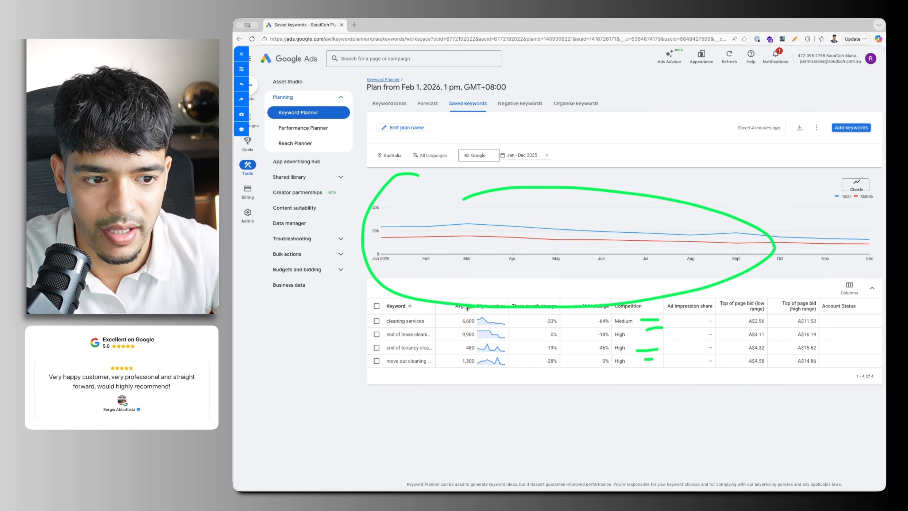
pyautogui.moveTo(467, 307); pyautogui.dragTo(450, 305)
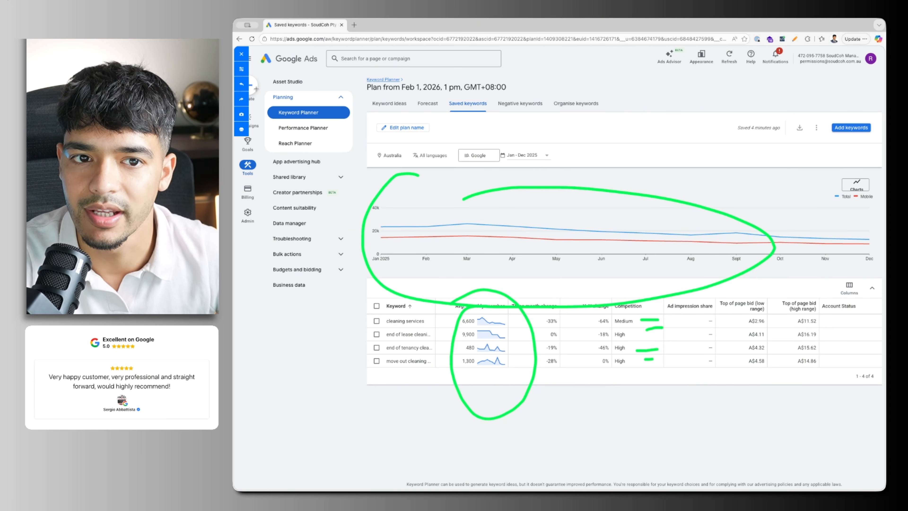
pyautogui.click(245, 85)
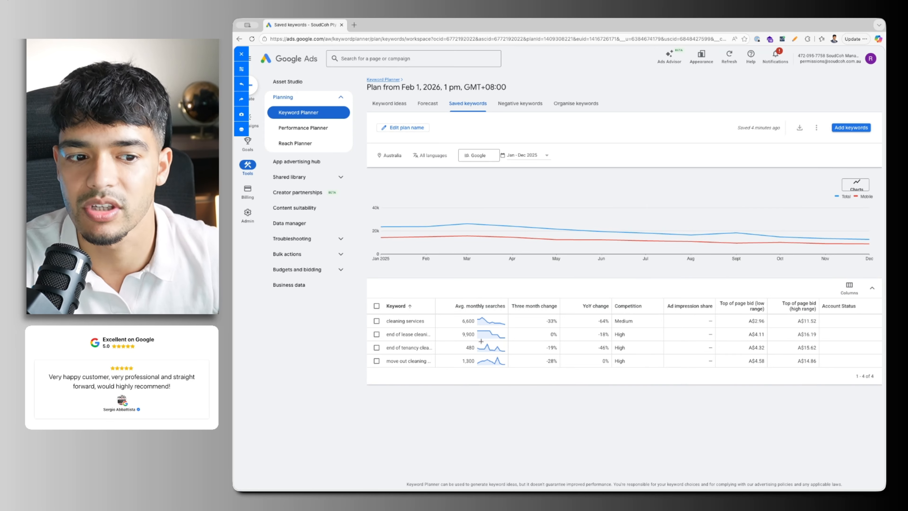
pyautogui.moveTo(421, 325)
pyautogui.mouseDown()
pyautogui.moveTo(376, 350)
pyautogui.moveTo(420, 327)
pyautogui.mouseUp()
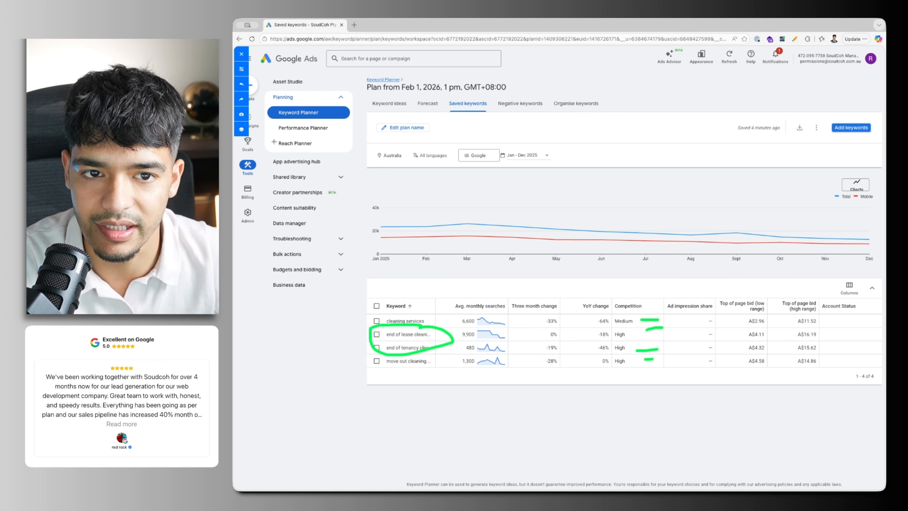
pyautogui.click(243, 82)
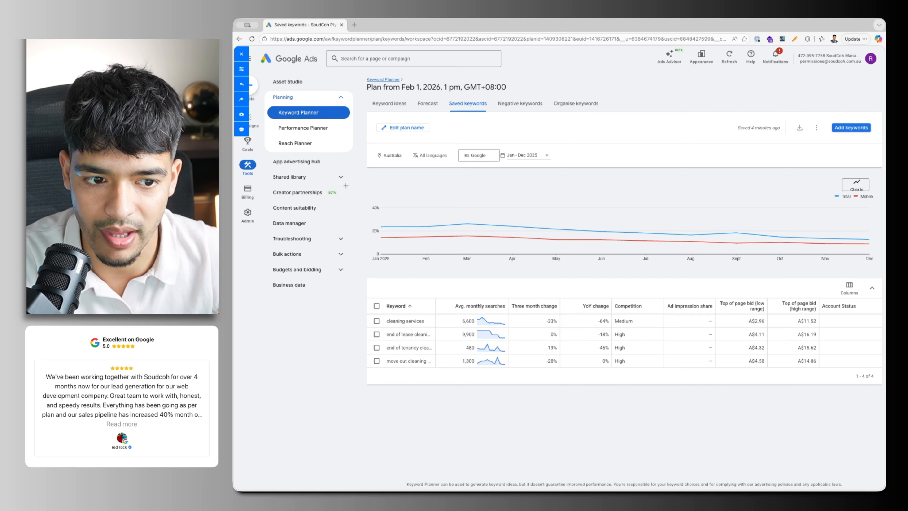
# Step: Close the annotation tool and widen the Keyword column of the saved keywords table
pyautogui.click(242, 54)
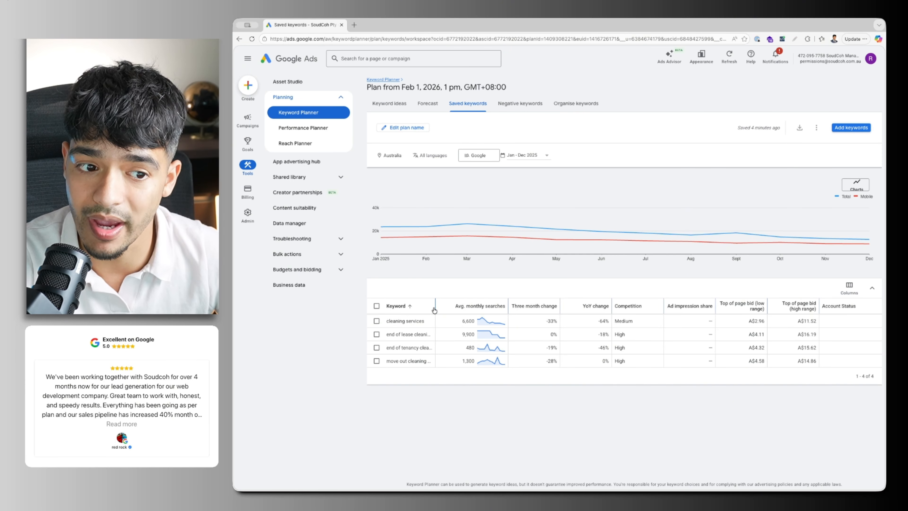
pyautogui.moveTo(434, 305); pyautogui.dragTo(469, 305)
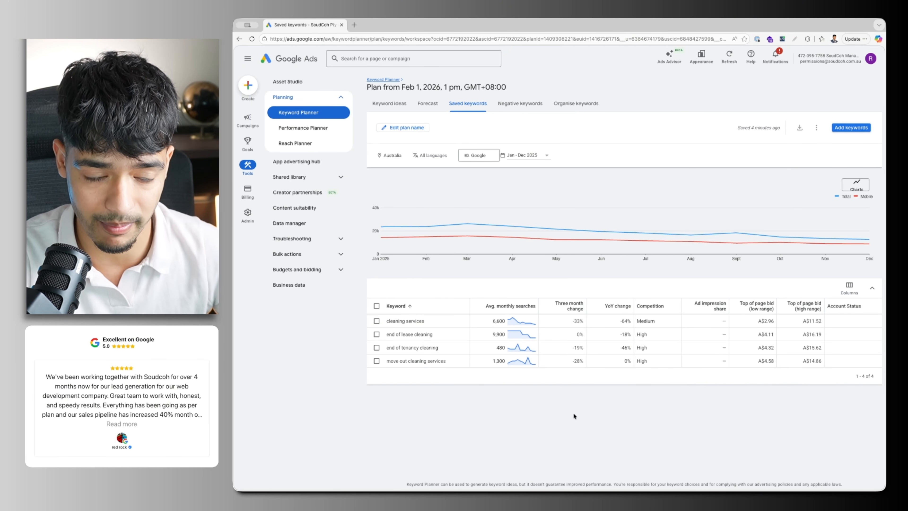